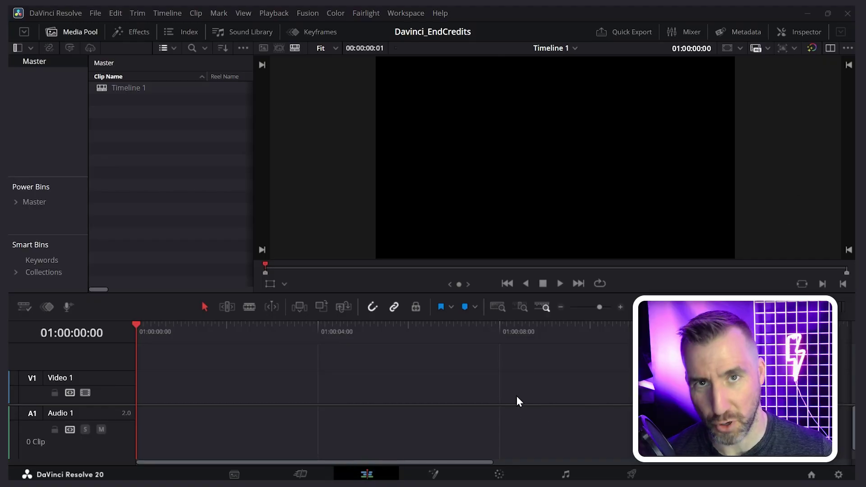
Step: Place a Scroll title at the start of Video 1 and preview it
left_click(132, 31)
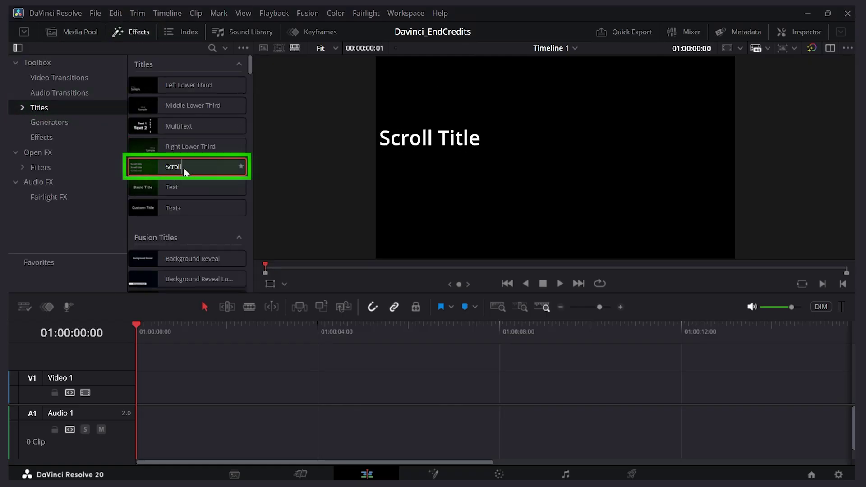
left_click_drag(191, 167, 135, 398)
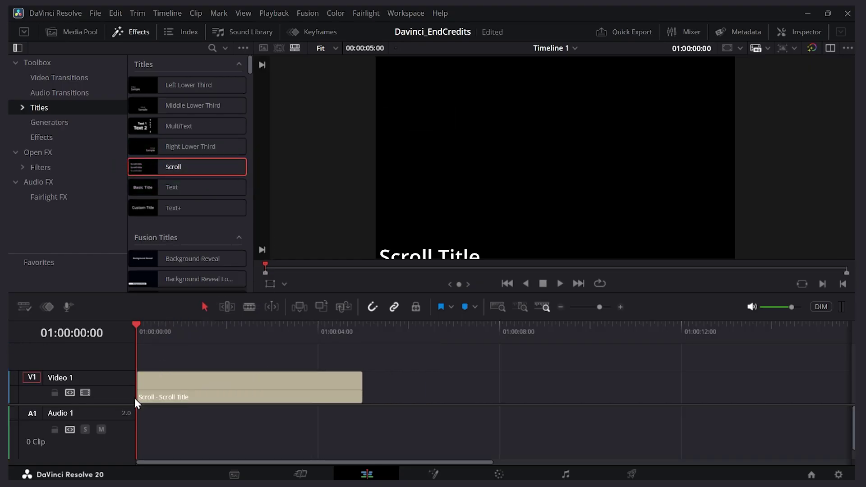
key("space")
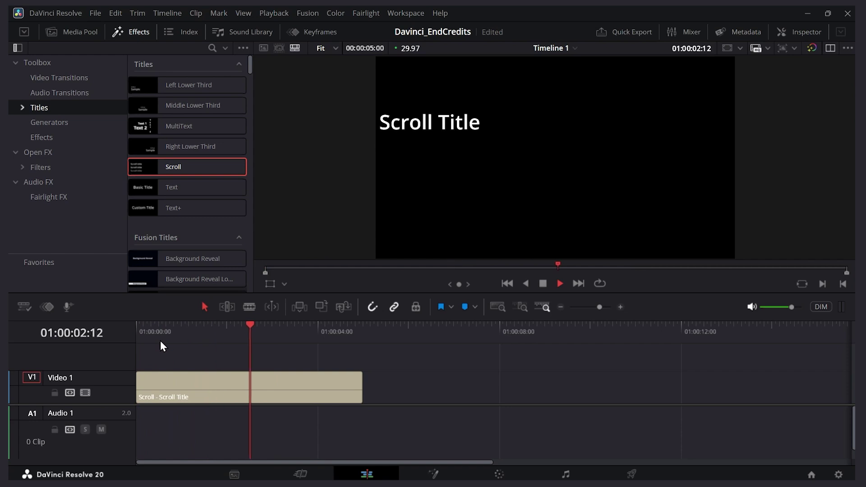
key("space")
Step: Replace the title text with 'Line 1' and 'Line 2' on separate lines, then preview
left_click(226, 389)
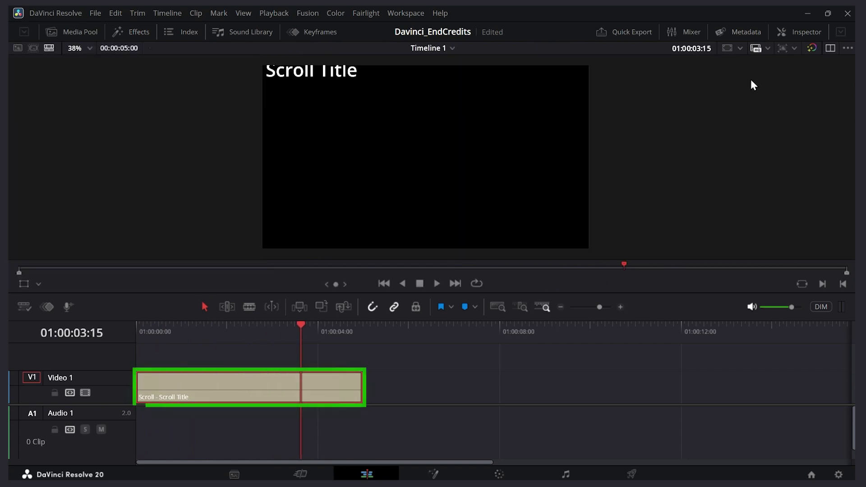
left_click(794, 32)
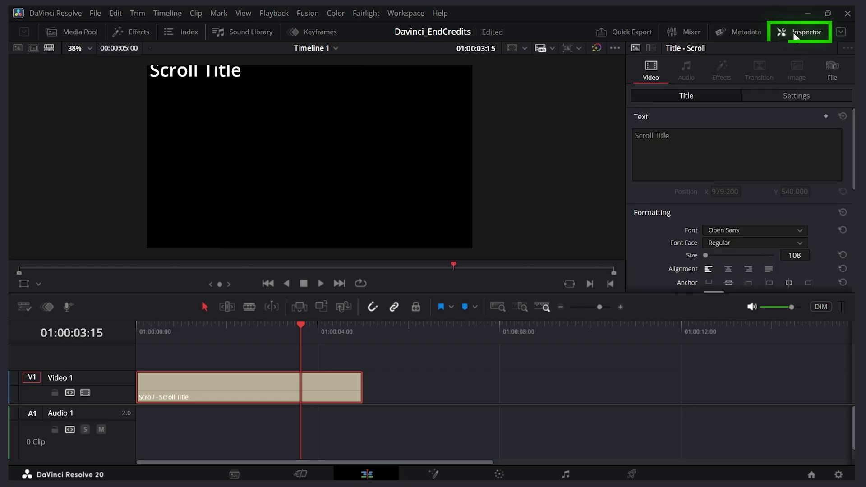
triple_click(652, 135)
type("Line 1")
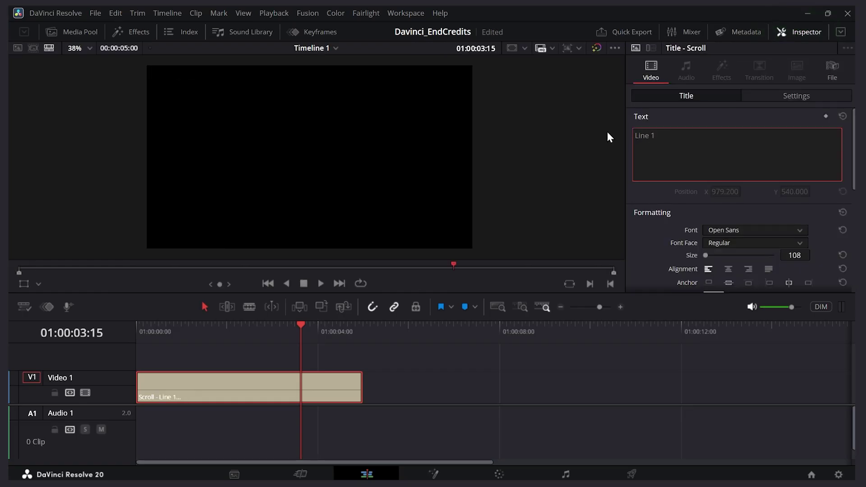
key("Return")
type("Line 2")
left_click(149, 332)
key("space")
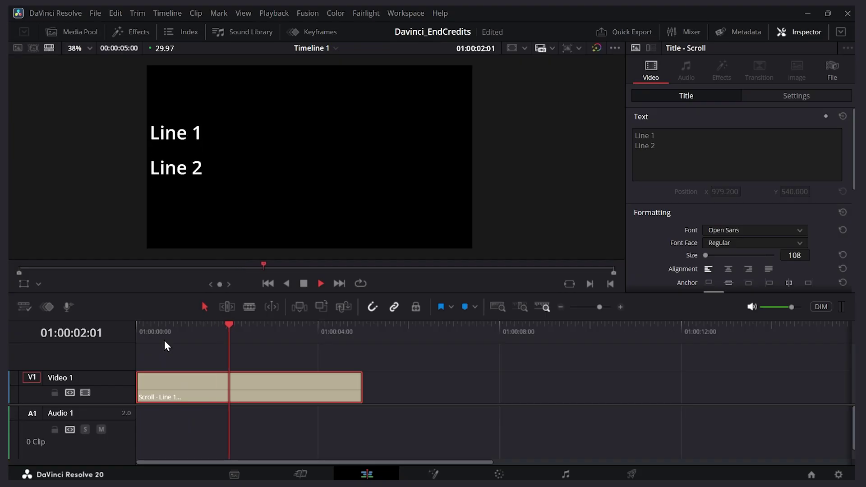
key("space")
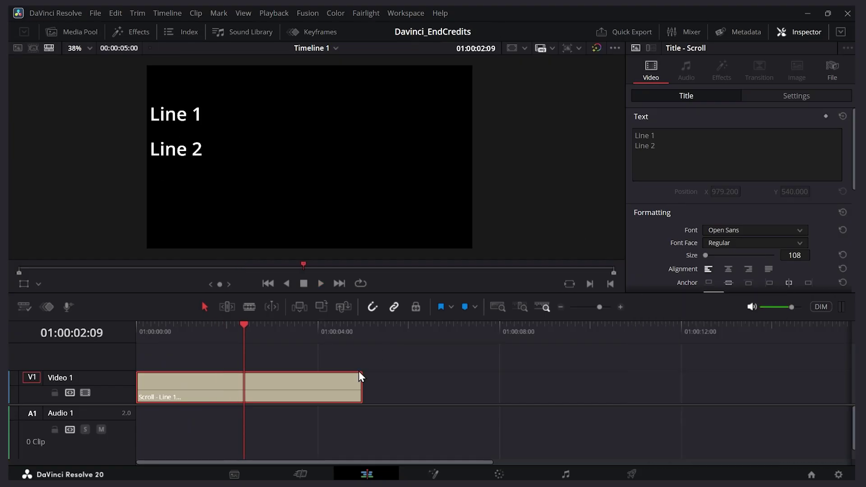
Step: Trim the title clip under a second, then lengthen it to about 13 seconds for a slower scroll
left_click_drag(359, 387, 176, 386)
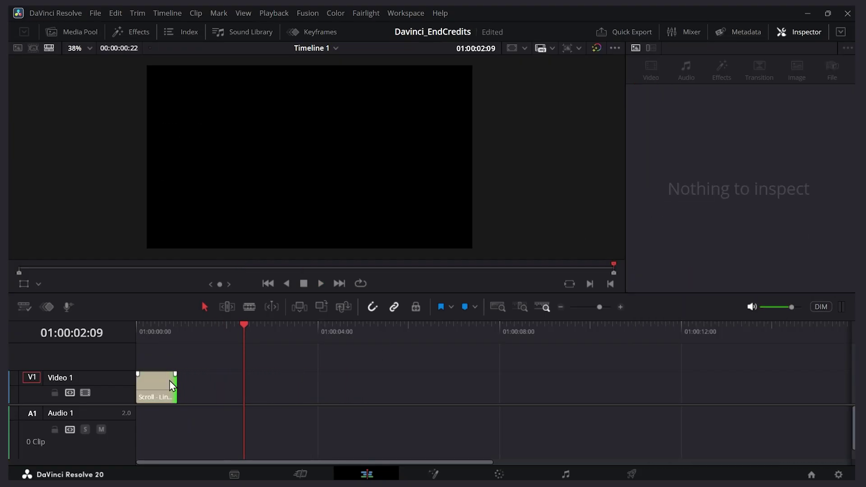
left_click(155, 326)
left_click_drag(156, 327, 137, 329)
key("space")
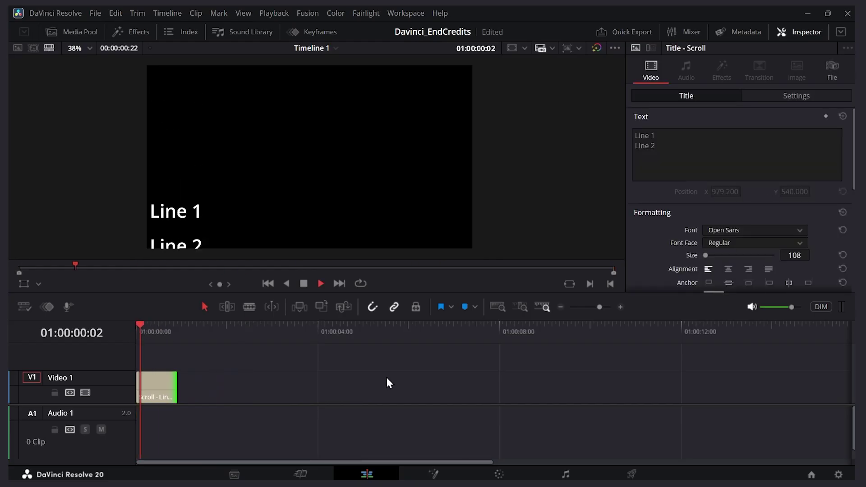
left_click(156, 383)
left_click_drag(175, 386, 730, 387)
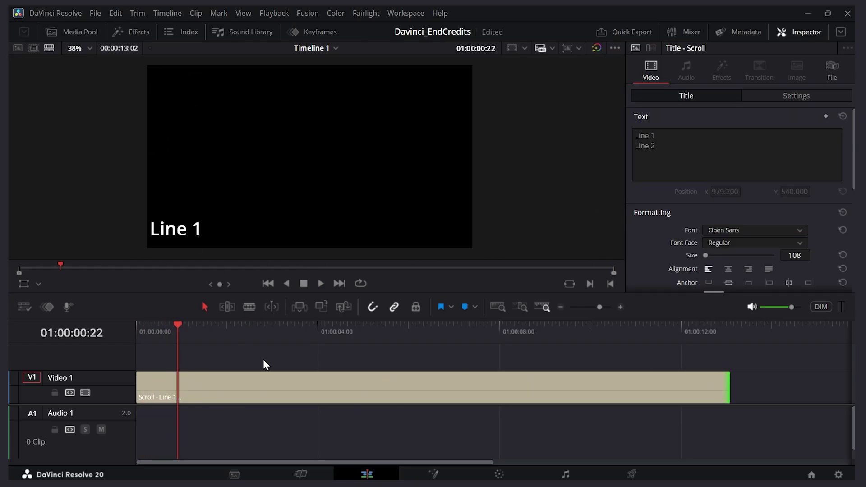
key("space")
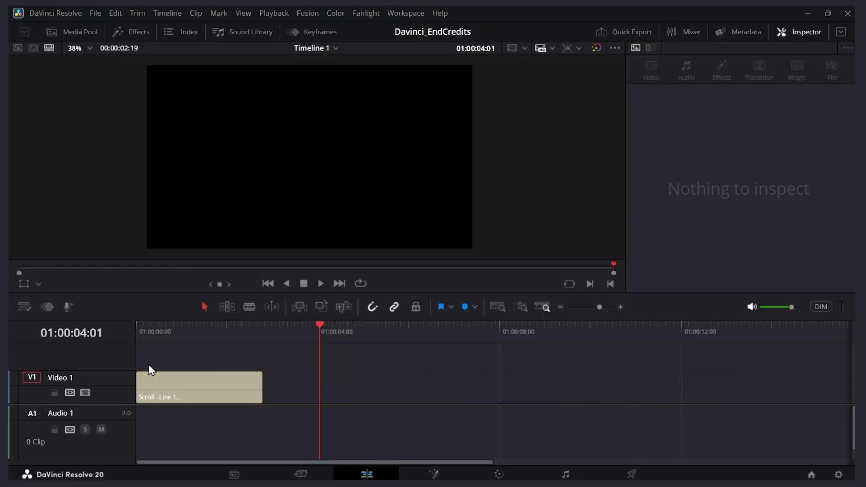
Step: Rename the Video 1 track to 'Job Title'
left_click(75, 378)
type("Job Title")
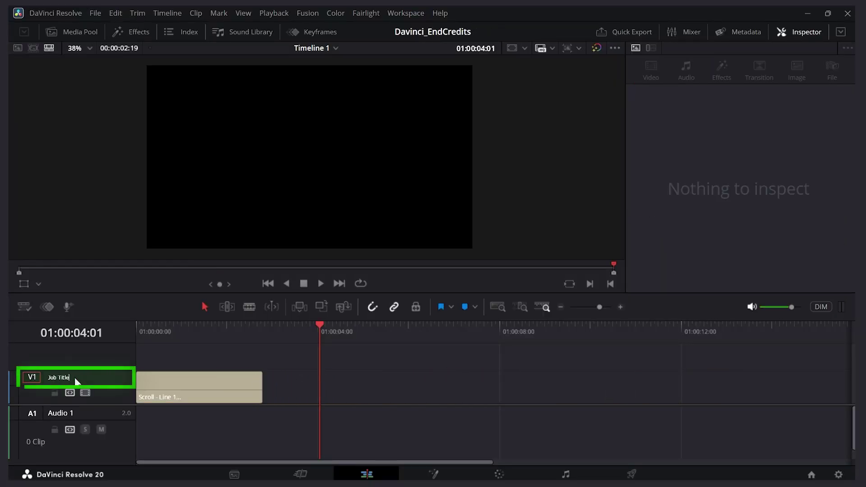
key("Return")
Step: Change the Job Title clip's text to 'Director' and 'Producer' on two lines
left_click(204, 387)
triple_click(664, 141)
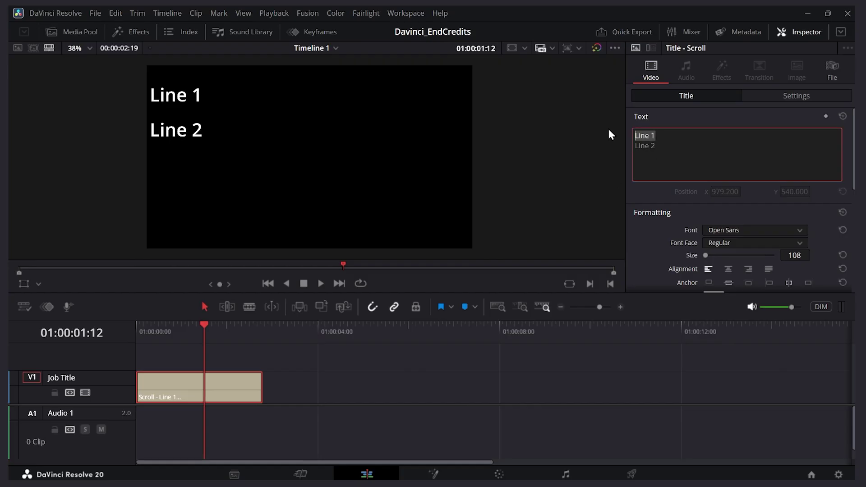
type("Director")
key("Down")
key("shift+Home")
key("BackSpace")
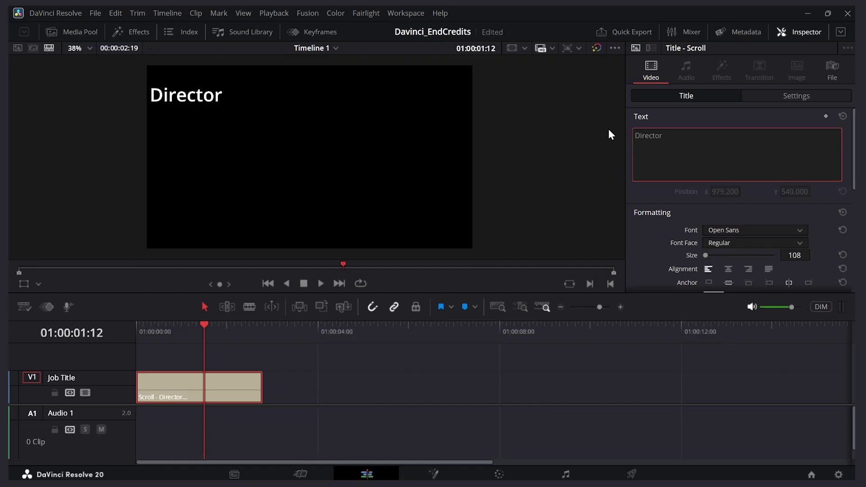
type("Producer")
left_click(206, 326)
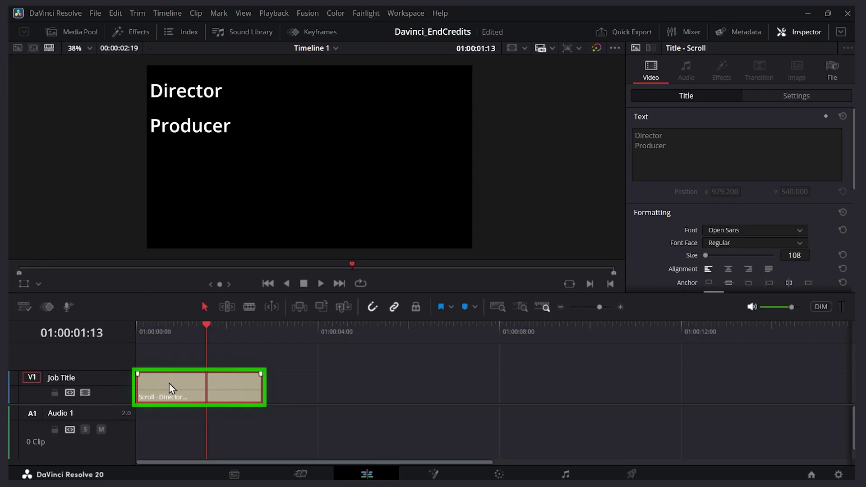
Step: Duplicate the title clip onto Video 2 and name that track 'Person Name'
left_click_drag(168, 387, 162, 364)
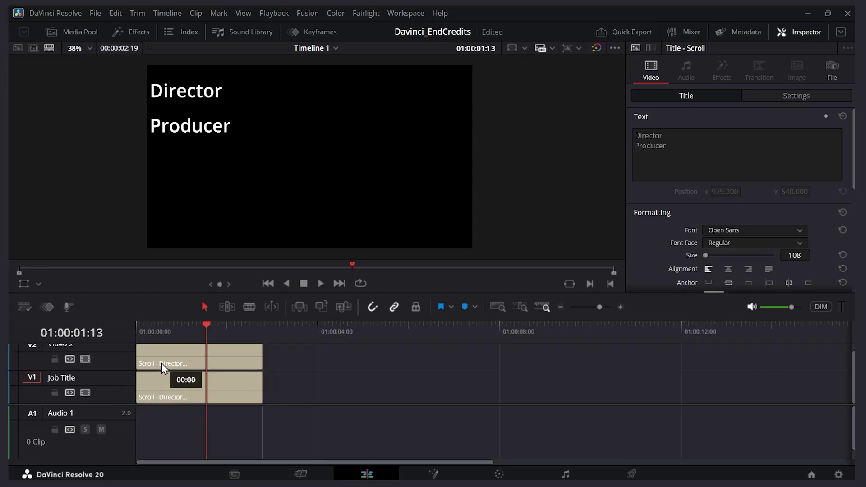
double_click(68, 346)
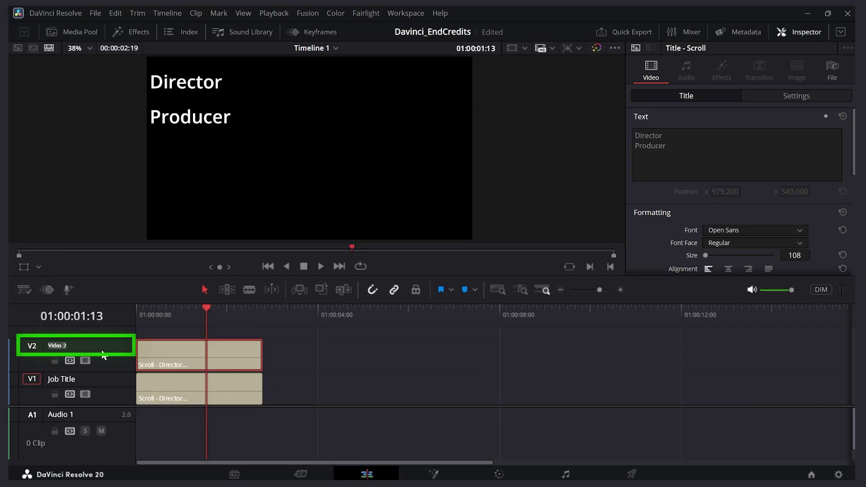
type("Person Name")
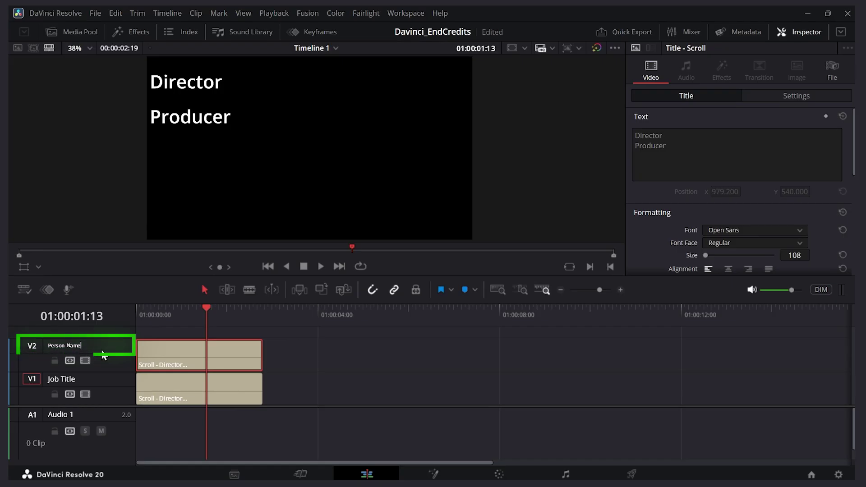
key("Return")
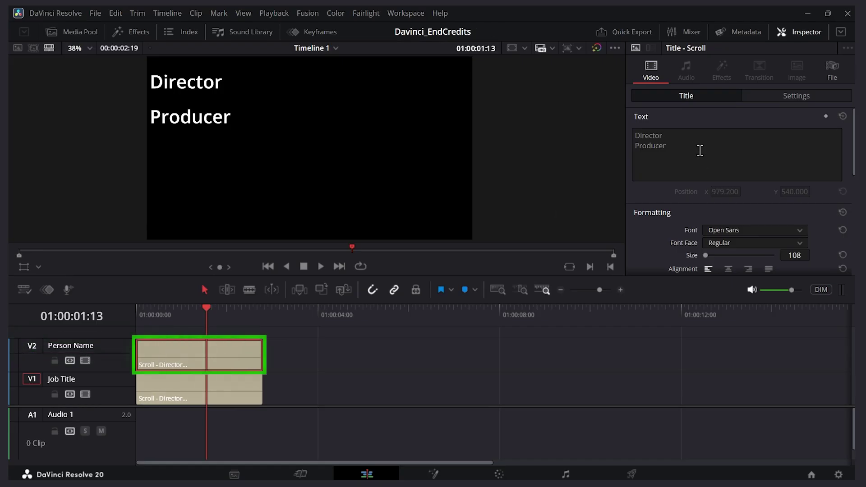
Step: Replace the copied title's text with two person names on separate lines
left_click_drag(688, 147, 623, 136)
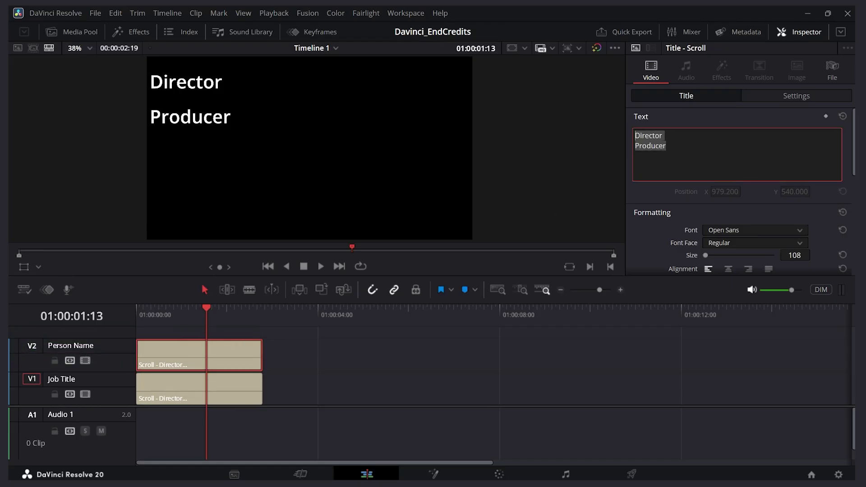
type("John Smith")
key("Return")
type("Dave")
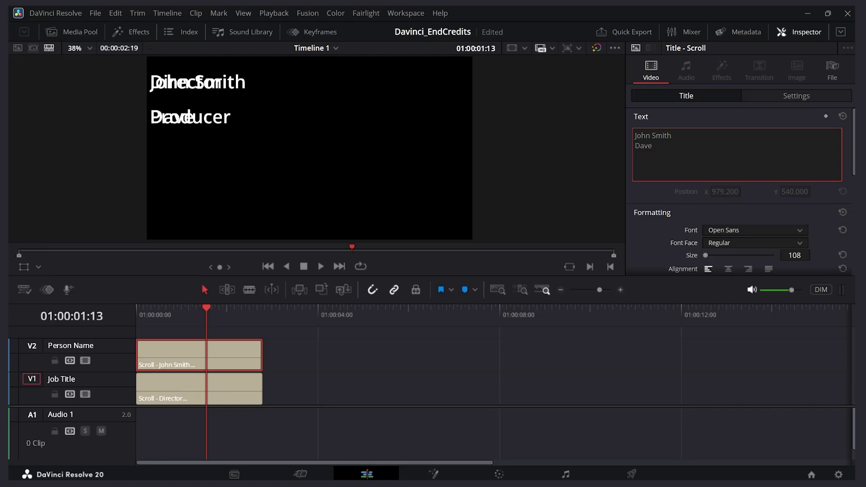
type(" Jones")
left_click(218, 233)
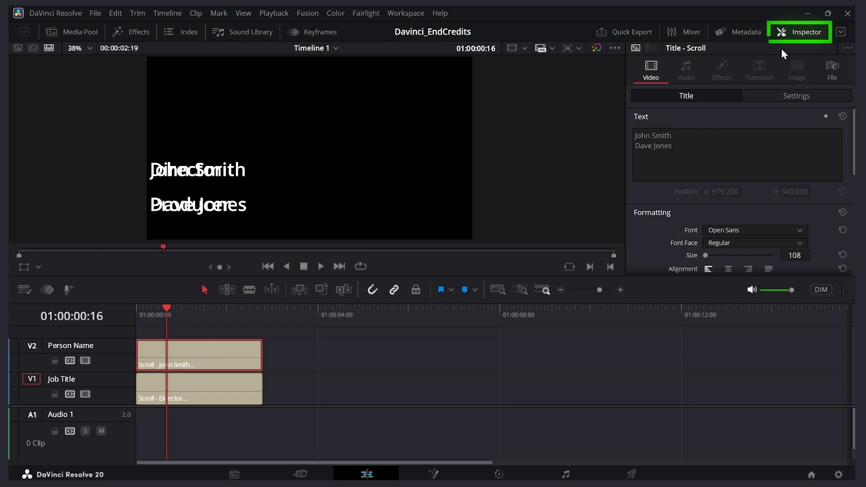
Step: Try different anchor and alignment options on the names, leaving them left-aligned
scroll(853, 128, "down", 3)
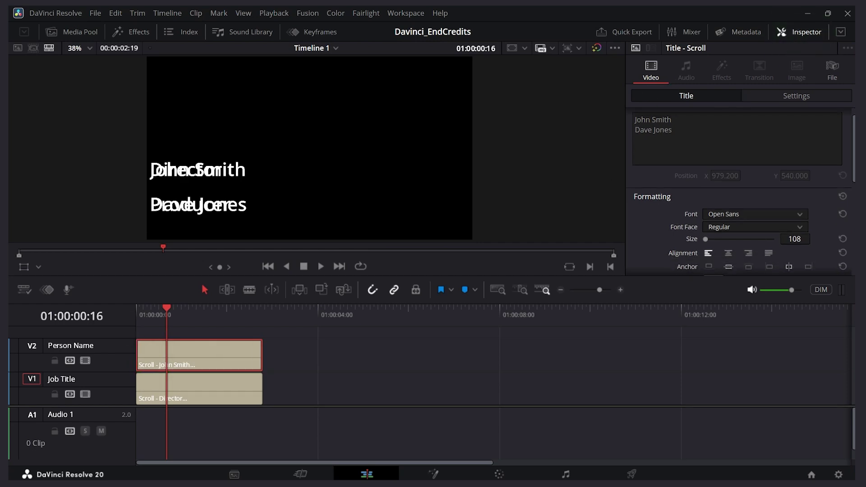
left_click(841, 33)
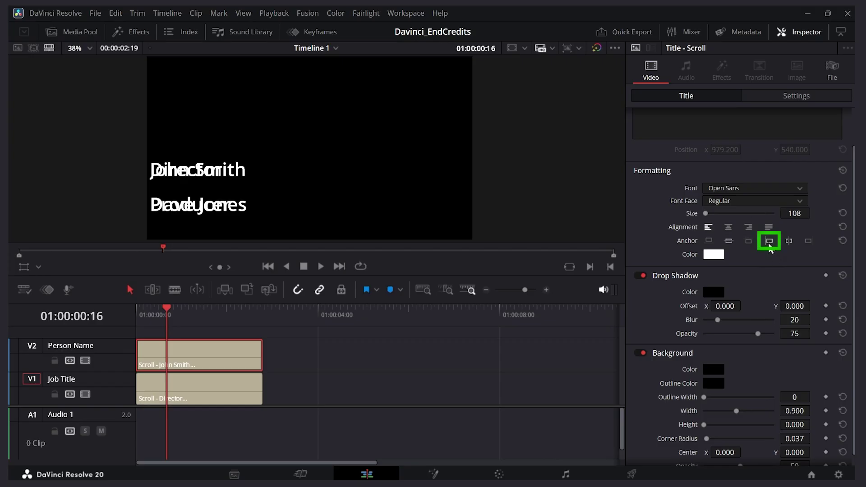
left_click(769, 241)
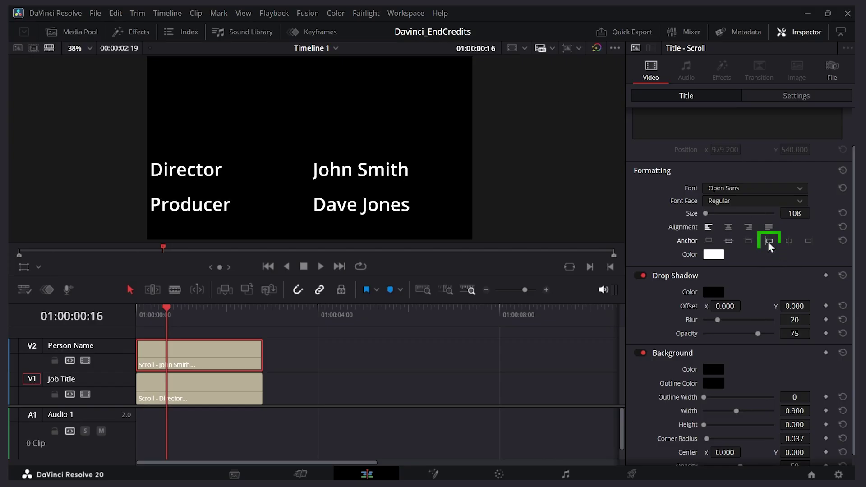
left_click(729, 228)
left_click(709, 228)
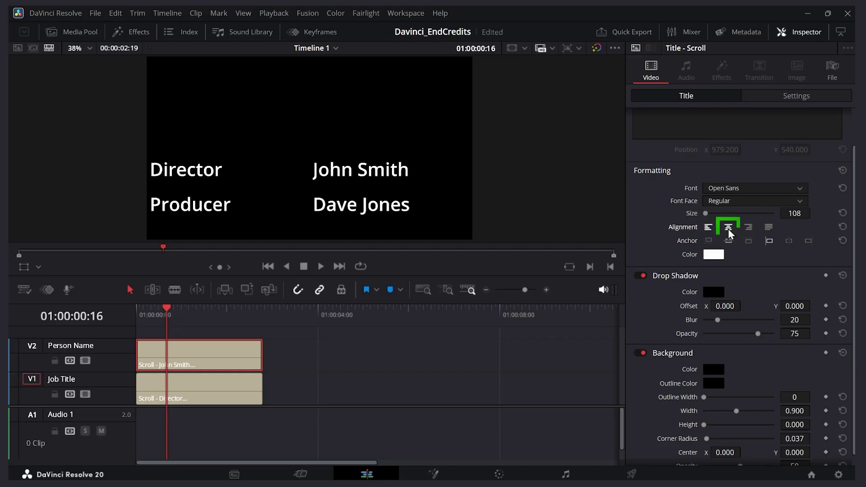
left_click(748, 228)
left_click(768, 229)
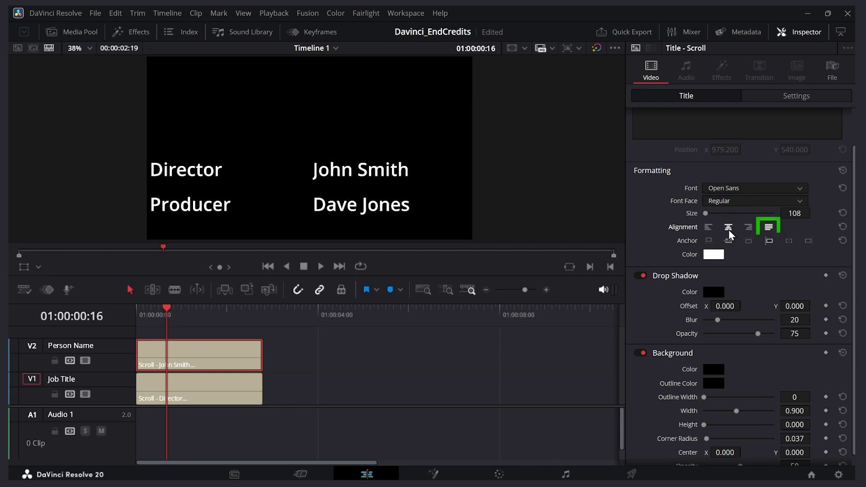
left_click(709, 229)
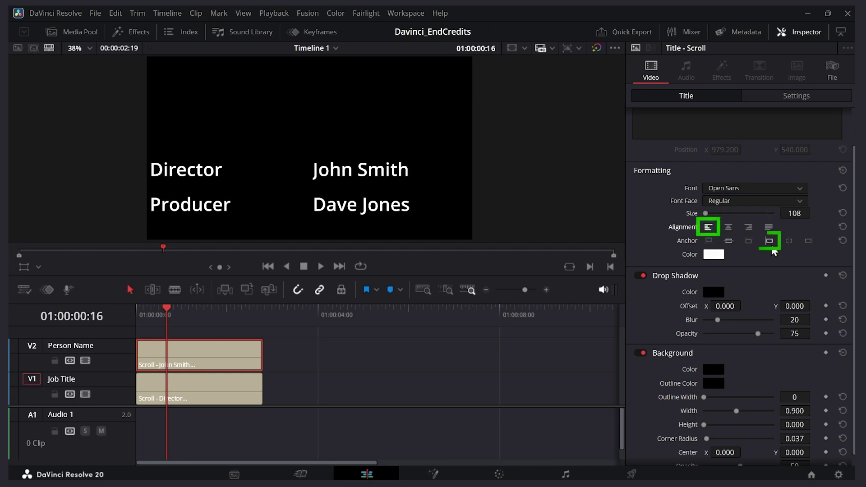
Step: Change the job titles' anchor and right-align Director and Producer beside the names
left_click(174, 399)
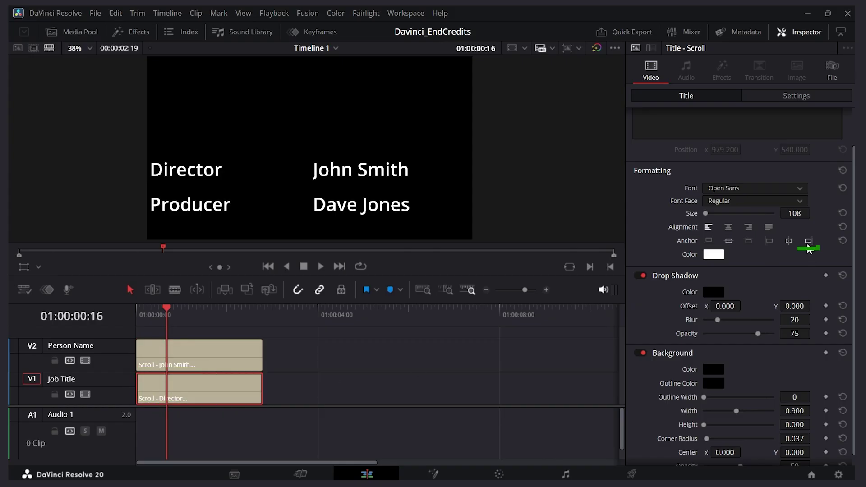
left_click(811, 242)
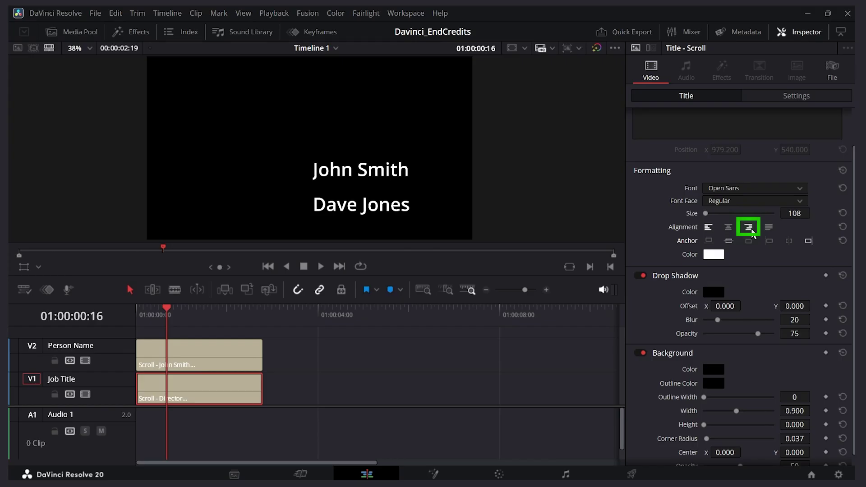
left_click(750, 230)
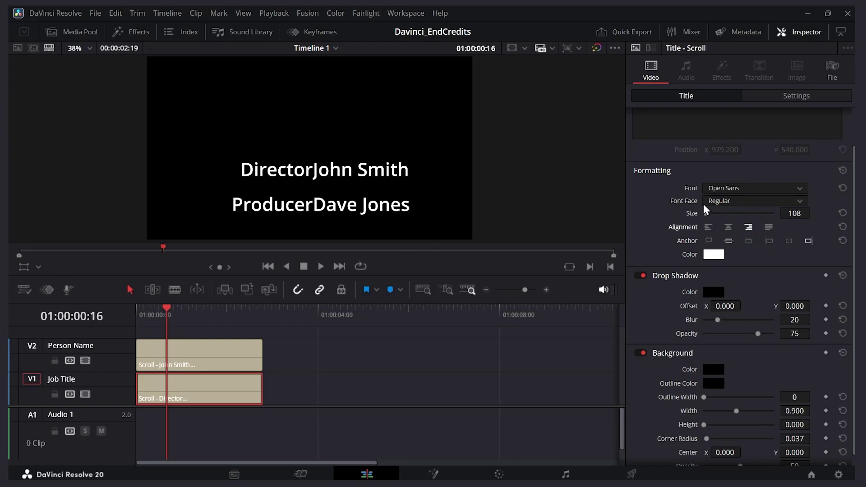
left_click(714, 255)
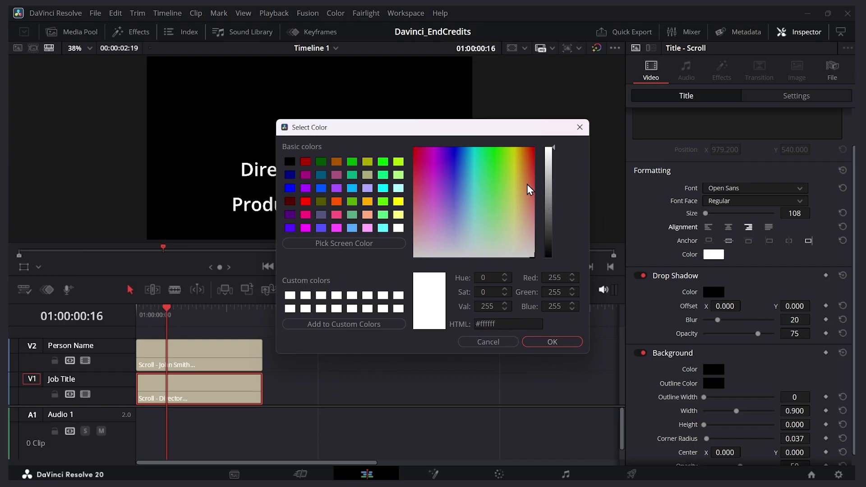
Step: Colour the job titles yellow (#ffd500)
left_click_drag(528, 188, 517, 149)
left_click(570, 344)
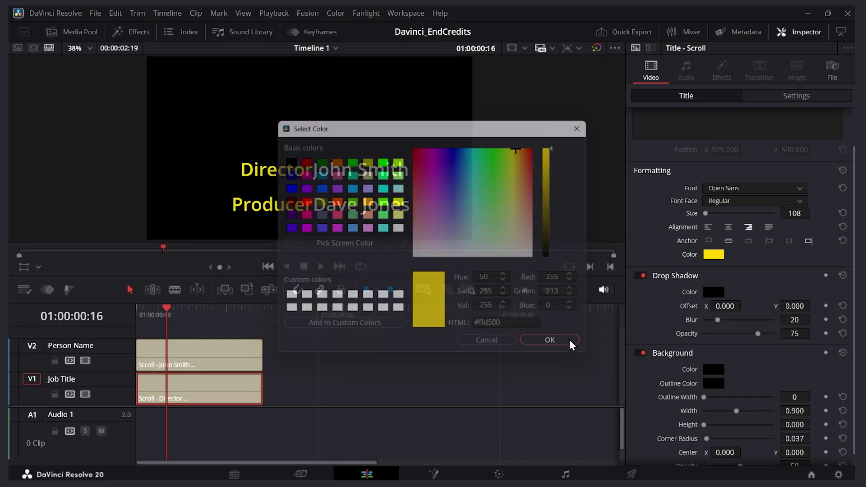
scroll(761, 122, "up", 2)
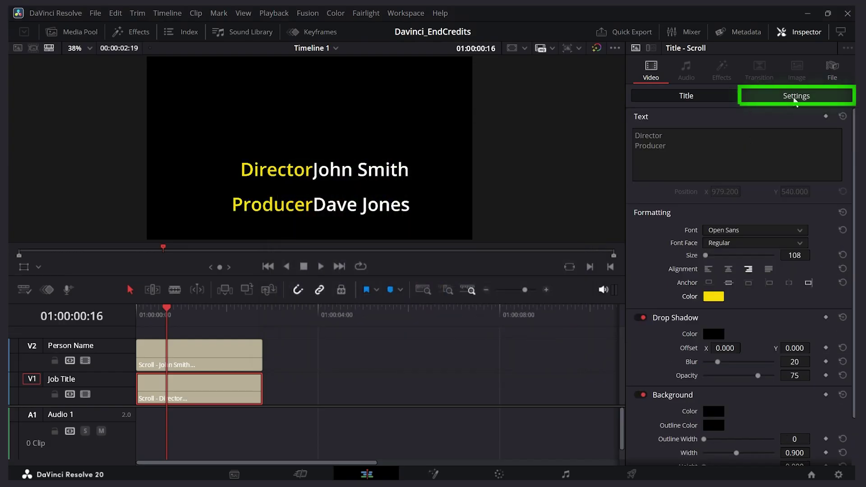
Step: Shift the job titles left to Position X about -55 and preview the scroll
left_click(795, 98)
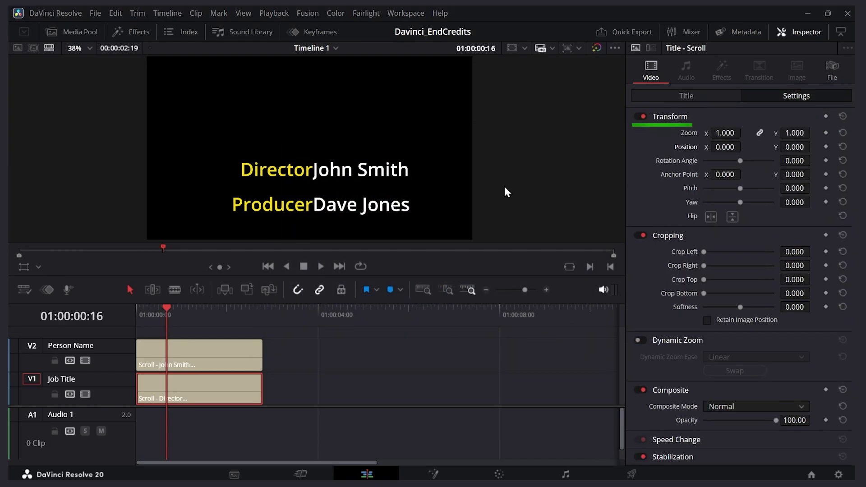
left_click_drag(732, 147, 709, 147)
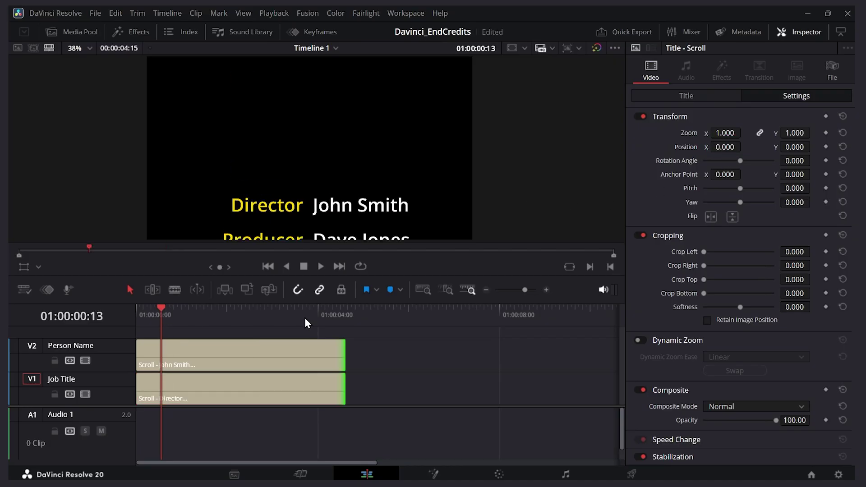
key("space")
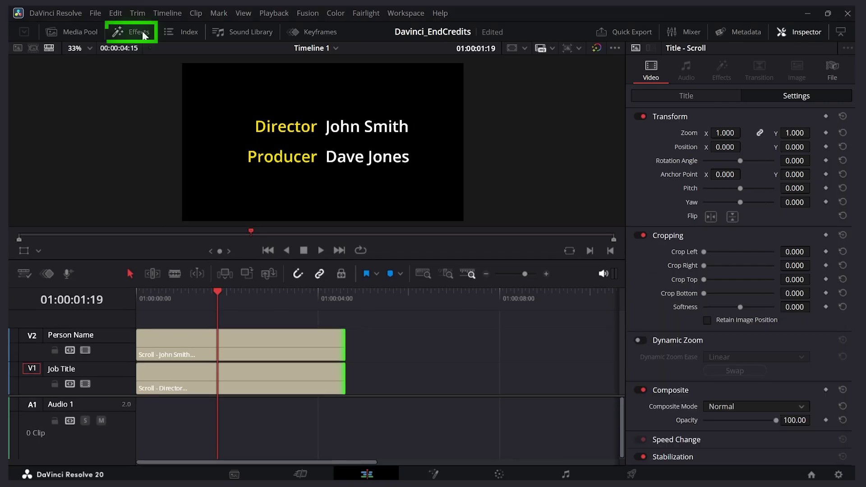
left_click(143, 33)
Step: Add a trimmed Scroll title on a new Video 3 track named 'Section Name'
left_click_drag(172, 173, 132, 307)
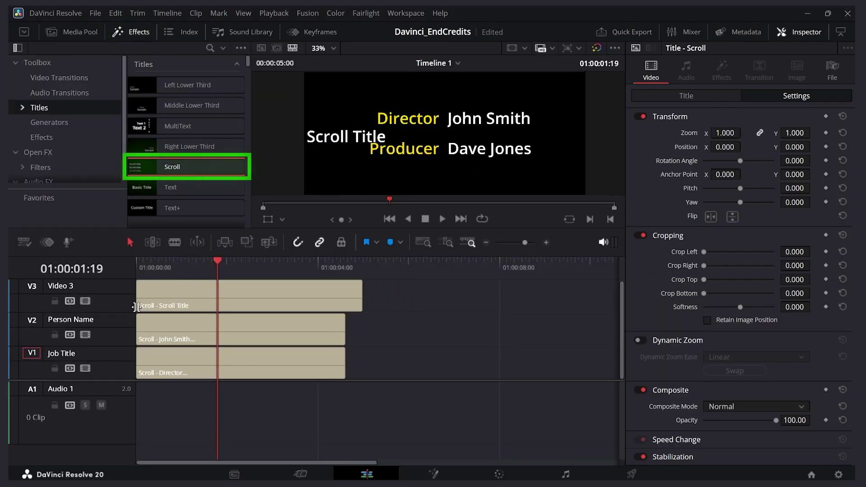
left_click_drag(361, 291, 346, 291)
left_click(131, 32)
double_click(75, 324)
type("Sect")
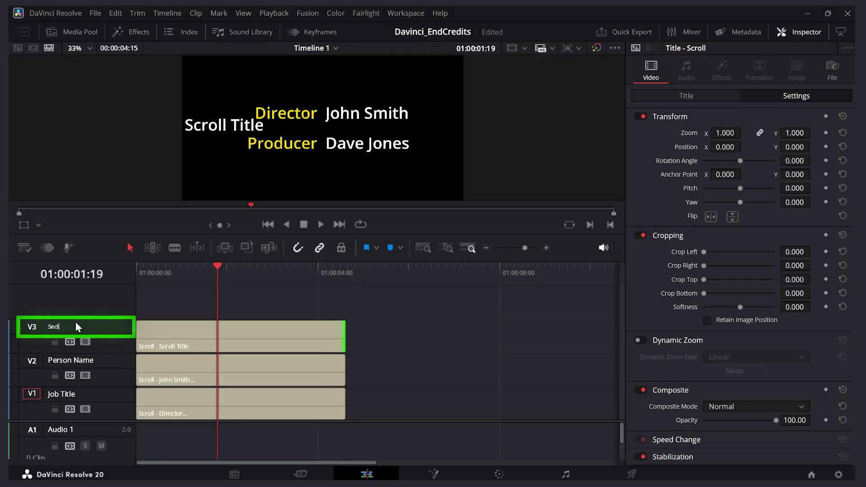
type("ion Name")
key("Return")
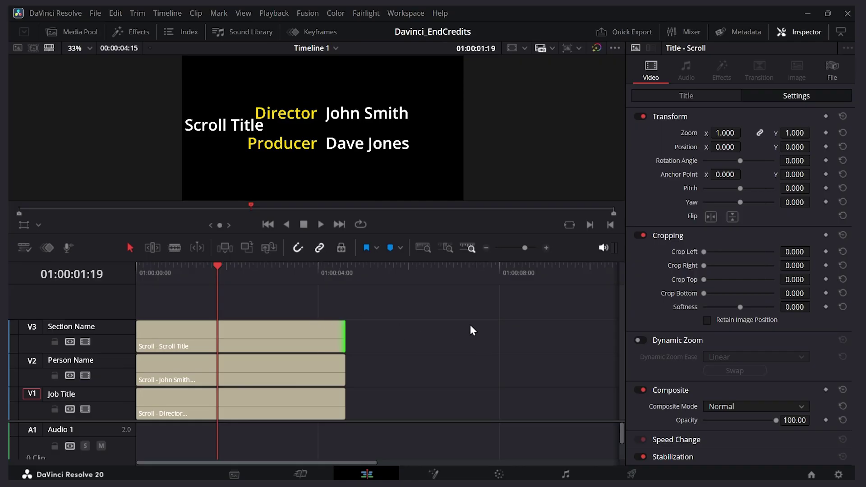
Step: Change the new title's text to 'CREW' and colour it red
left_click(228, 336)
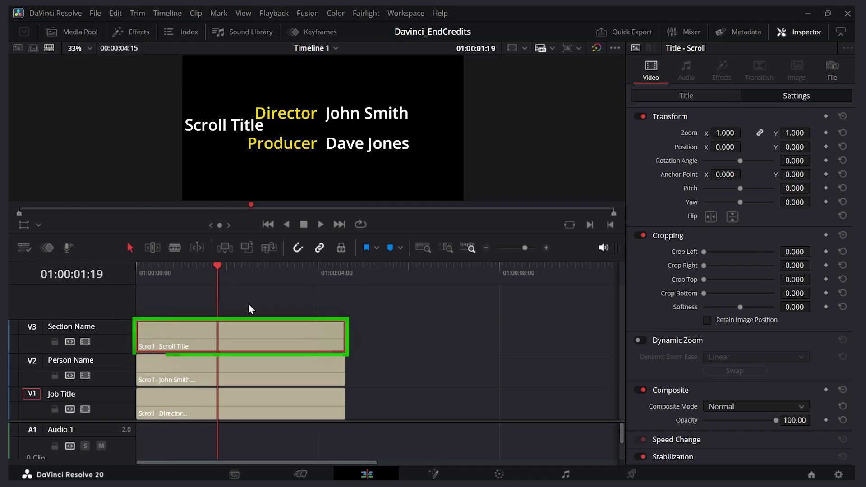
left_click(686, 96)
triple_click(650, 136)
type("CREW")
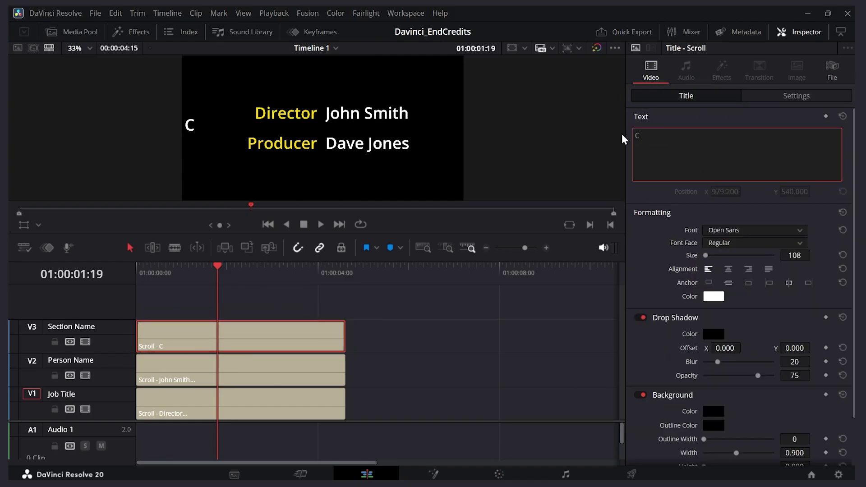
left_click(714, 297)
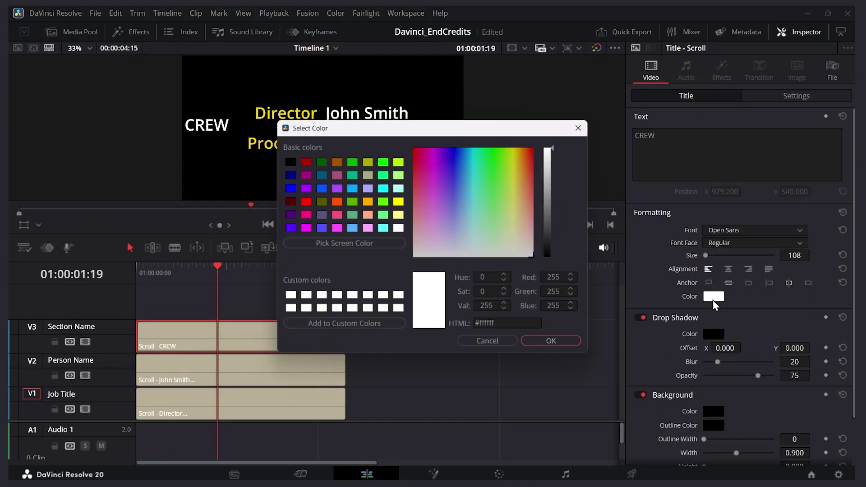
left_click(525, 156)
mouse_move(525, 156)
left_mouse_down()
mouse_move(551, 140)
mouse_move(408, 115)
left_mouse_up()
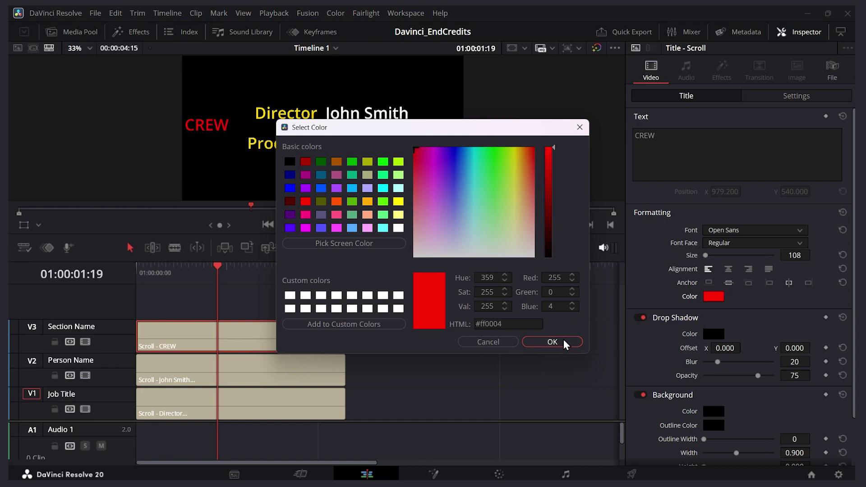
left_click(552, 342)
left_click(663, 133)
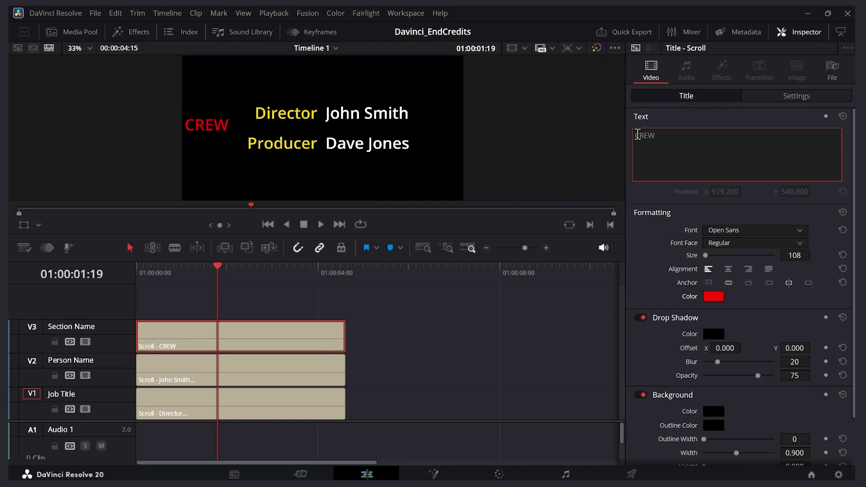
Step: Insert line breaks after CREW and above the names and job titles so the rows line up
key("Return")
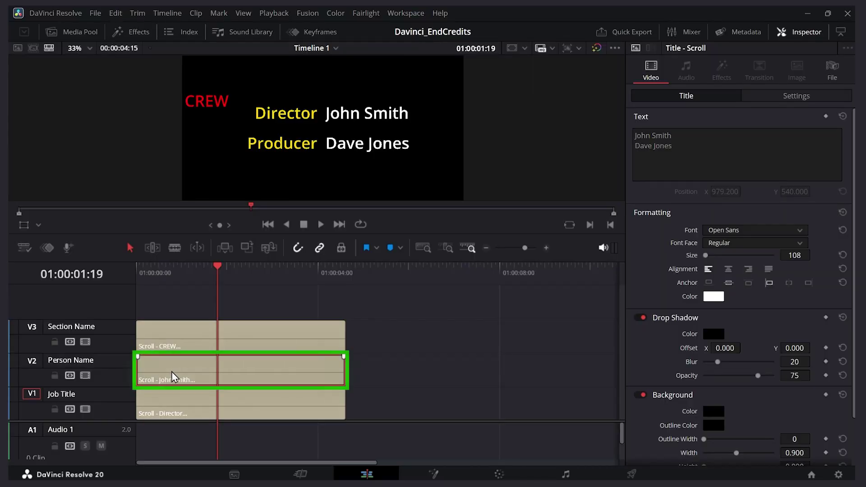
left_click(674, 139)
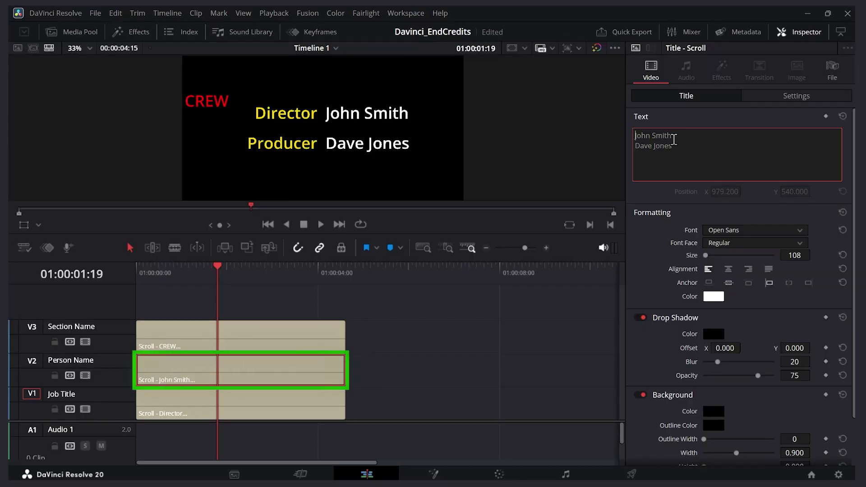
key("Return")
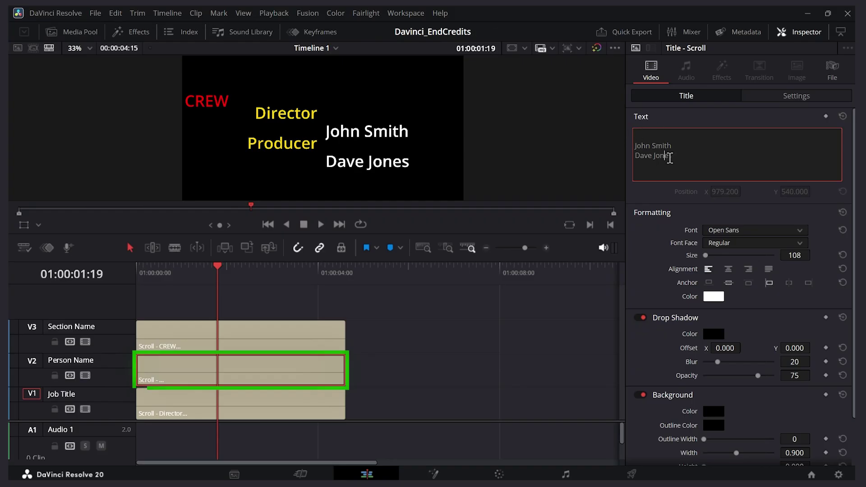
left_click(197, 412)
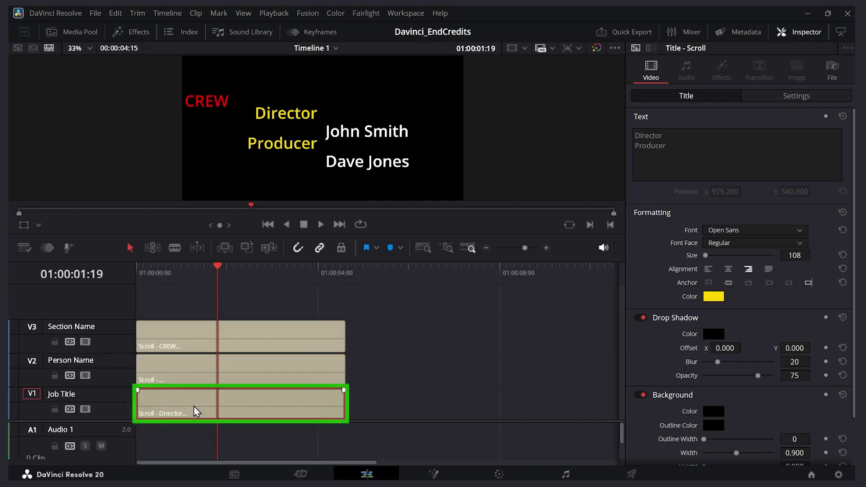
left_click(637, 136)
key("Return")
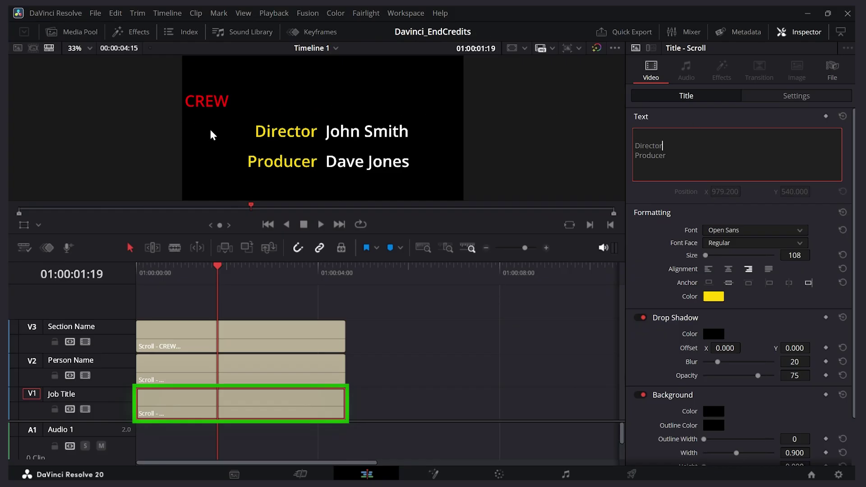
left_click(186, 331)
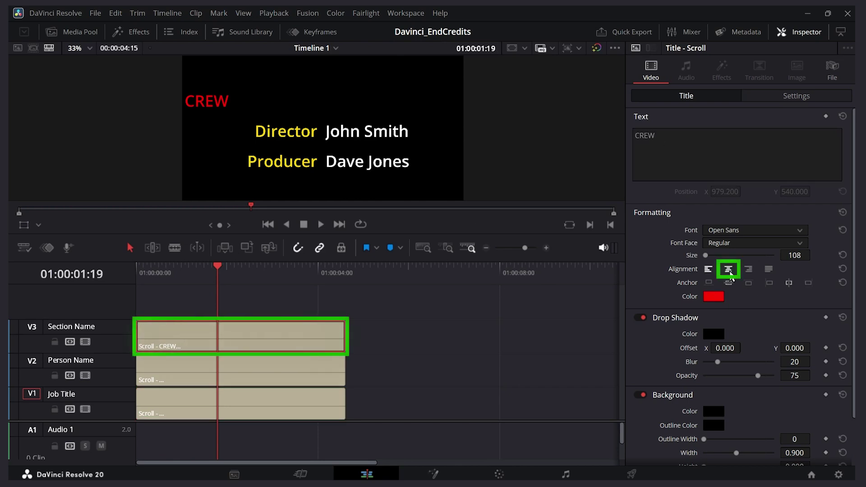
Step: Centre the CREW heading and play the credits from the start
left_click(729, 270)
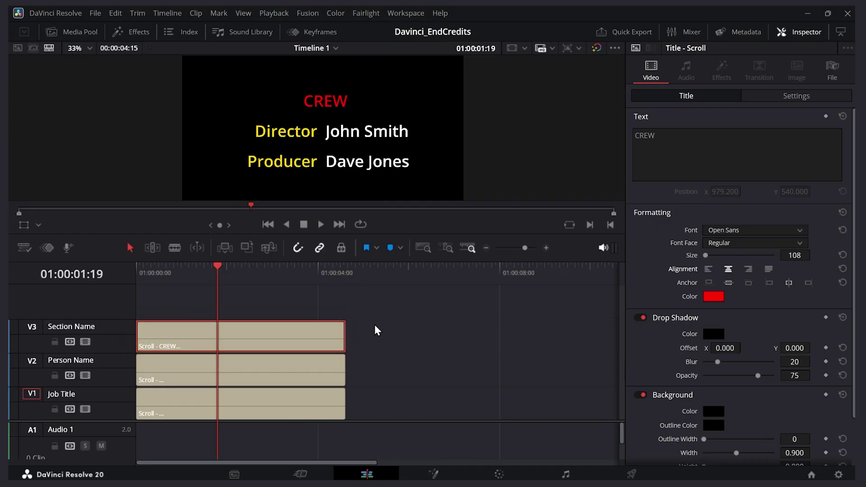
left_click(307, 370)
left_click(308, 404)
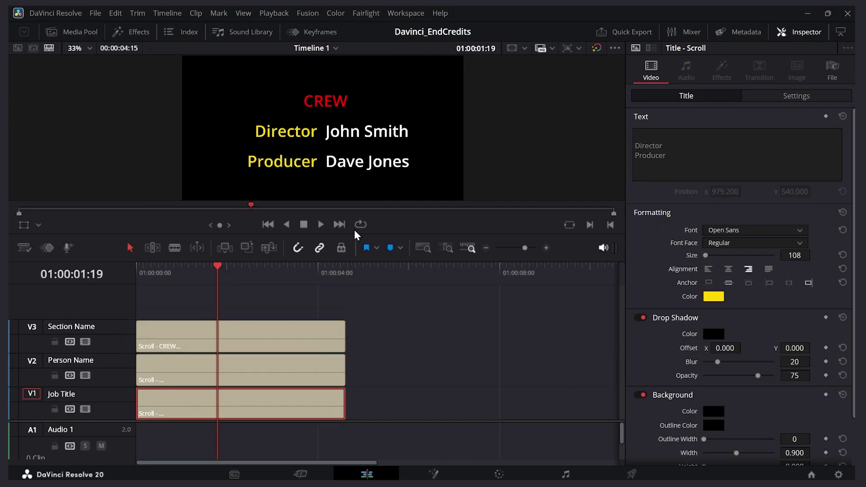
left_click(141, 273)
key("space")
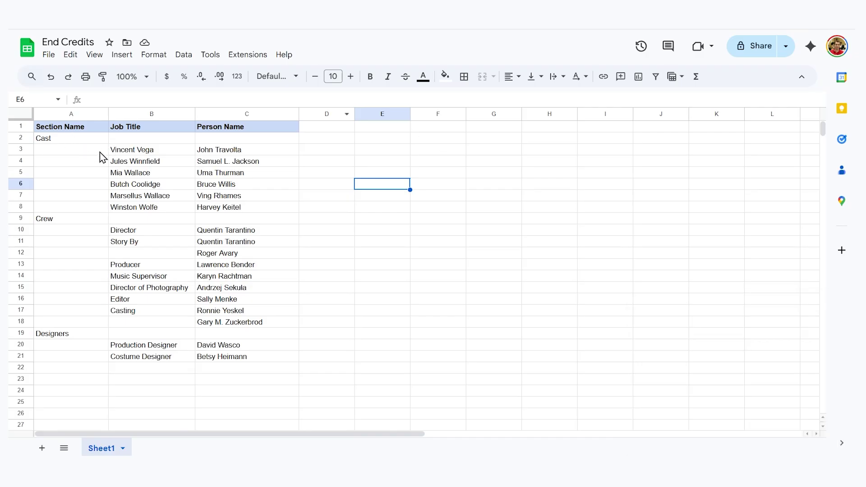
Step: Select section names A2:A21 in the End Credits sheet and copy them
left_click_drag(65, 140, 76, 355)
left_click(163, 139)
left_click_drag(166, 143, 166, 358)
left_click_drag(254, 140, 258, 359)
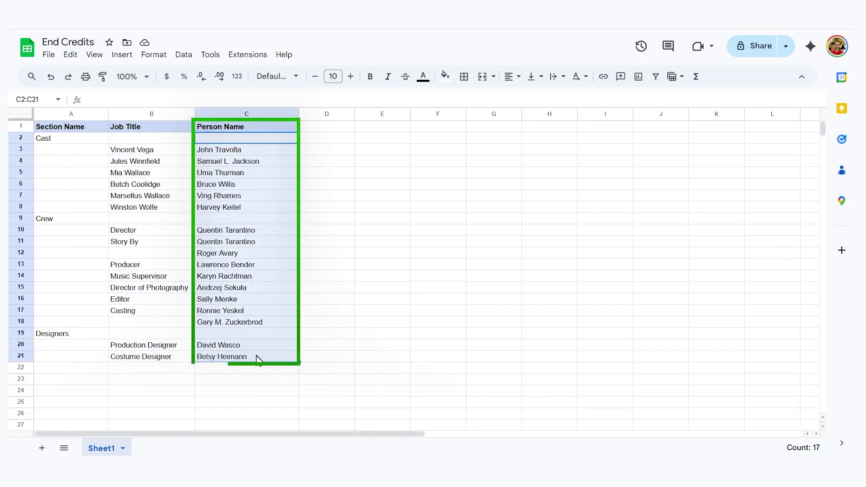
left_click(79, 140)
left_click_drag(77, 138, 86, 361)
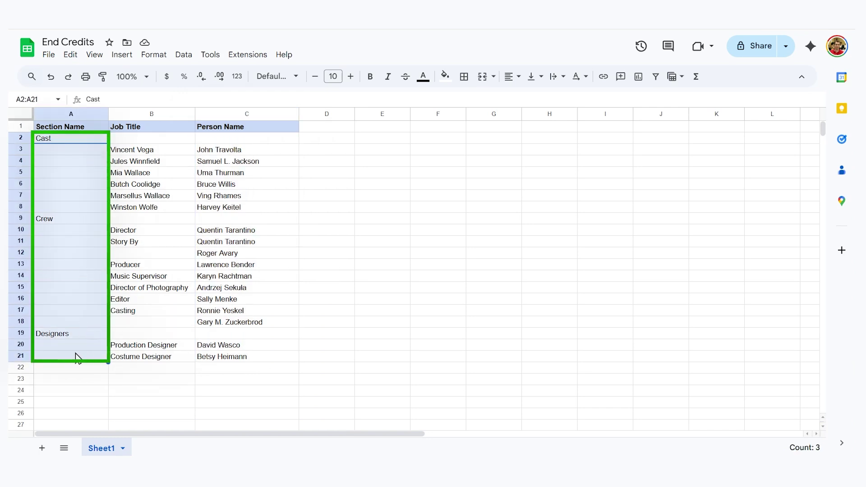
key("ctrl+c")
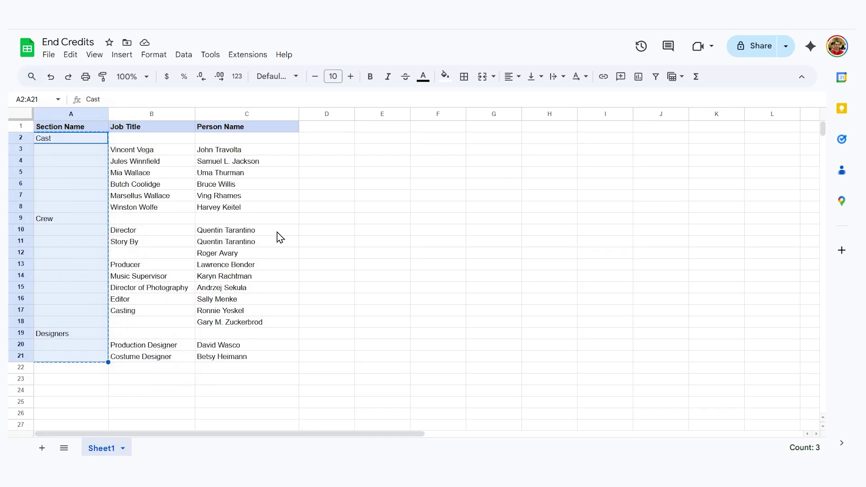
left_click(505, 447)
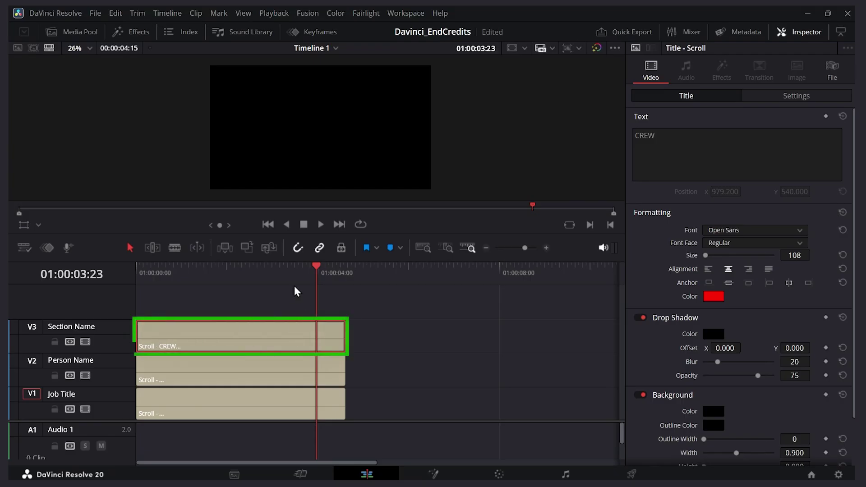
Step: Paste the section names into the Section Name title below CREW
left_click(667, 156)
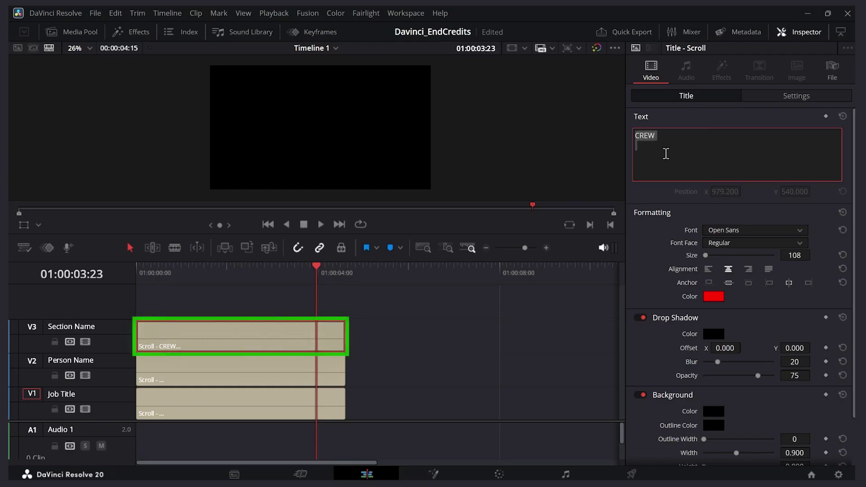
key("ctrl+v")
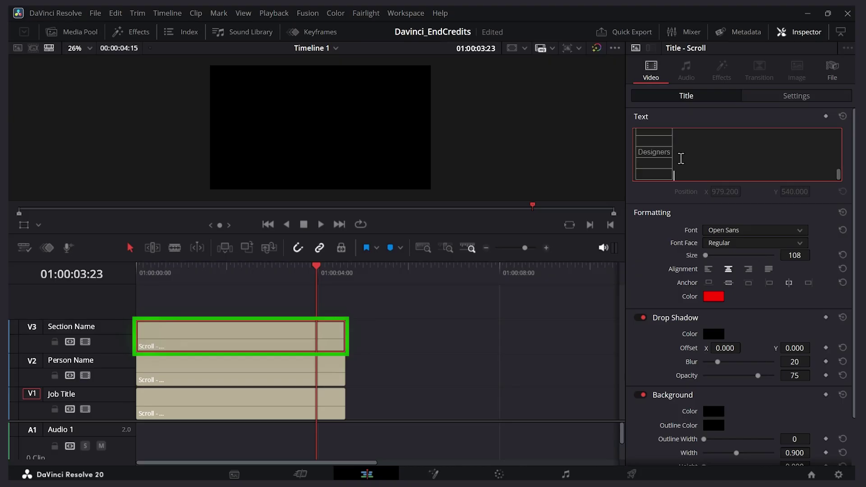
scroll(690, 161, "up", 5)
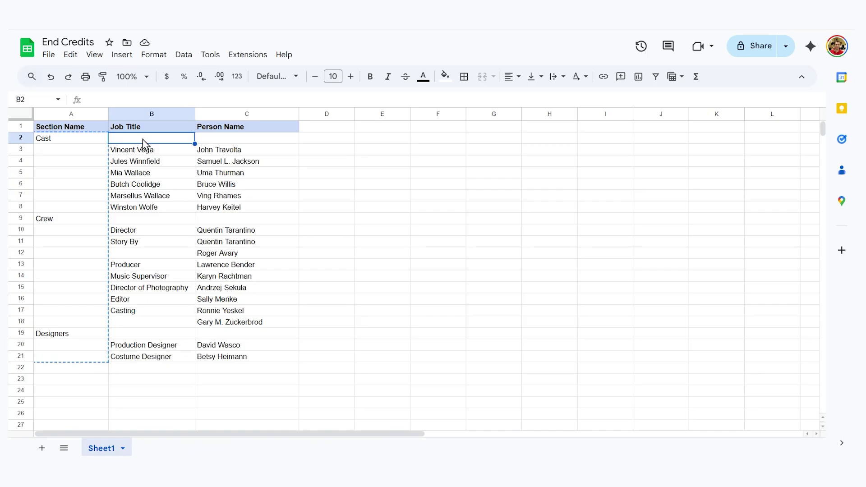
Step: Replace the Job Title text with the job titles from B2:B19
left_click_drag(145, 141, 158, 357)
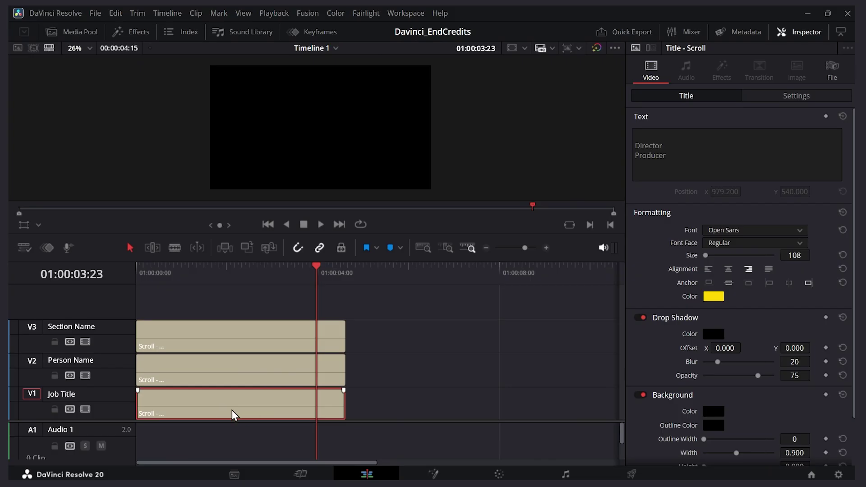
left_click(702, 156)
key("ctrl+a")
key("BackSpace")
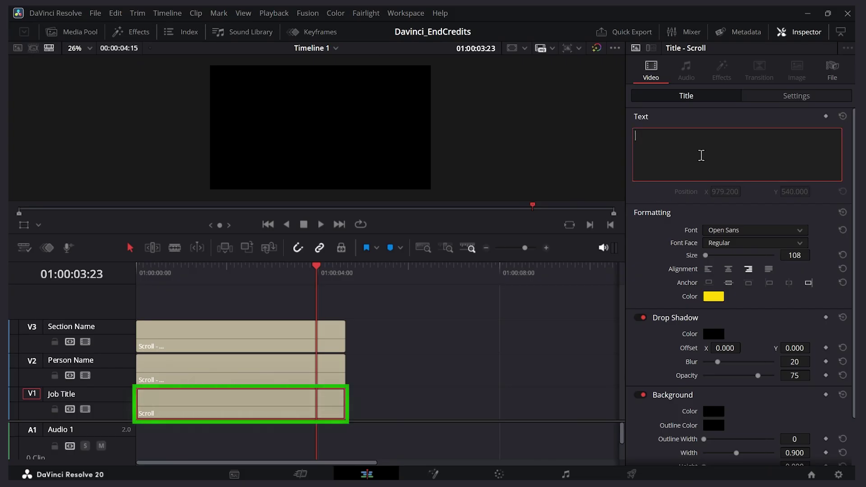
key("ctrl+v")
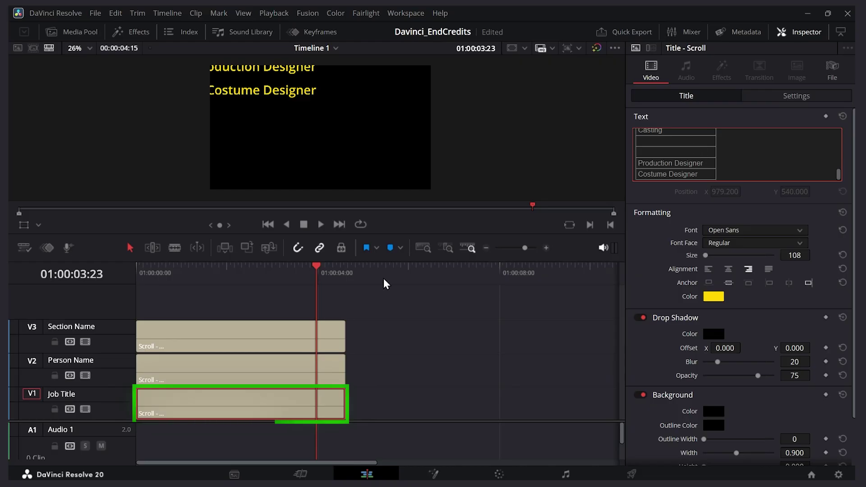
left_click_drag(244, 138, 267, 357)
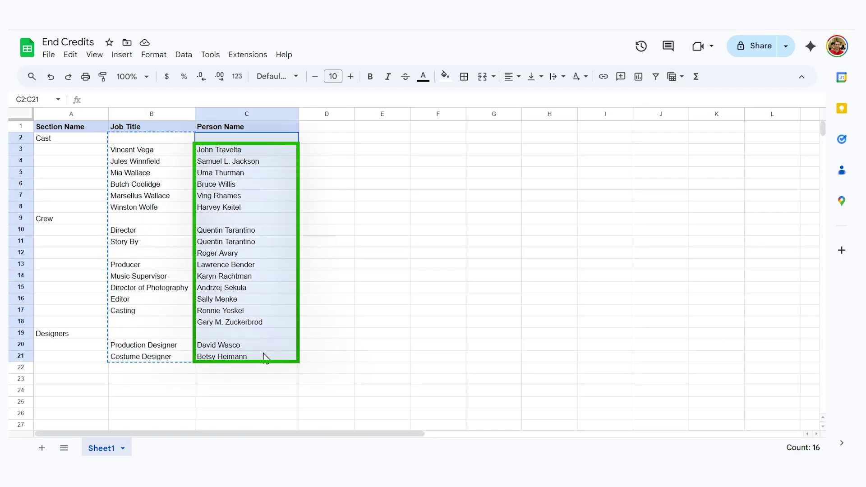
Step: Copy person names C2:C21 and clear the Person Name title's old text
key("ctrl+c")
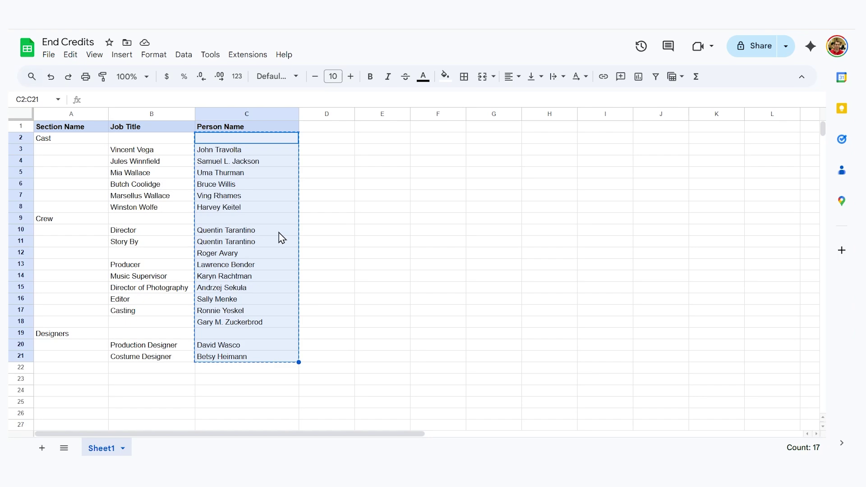
mouse_move(546, 456)
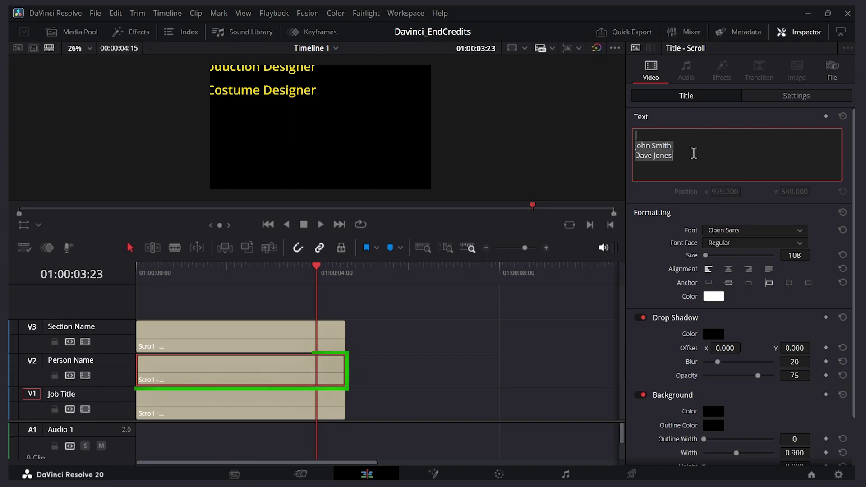
key("BackSpace")
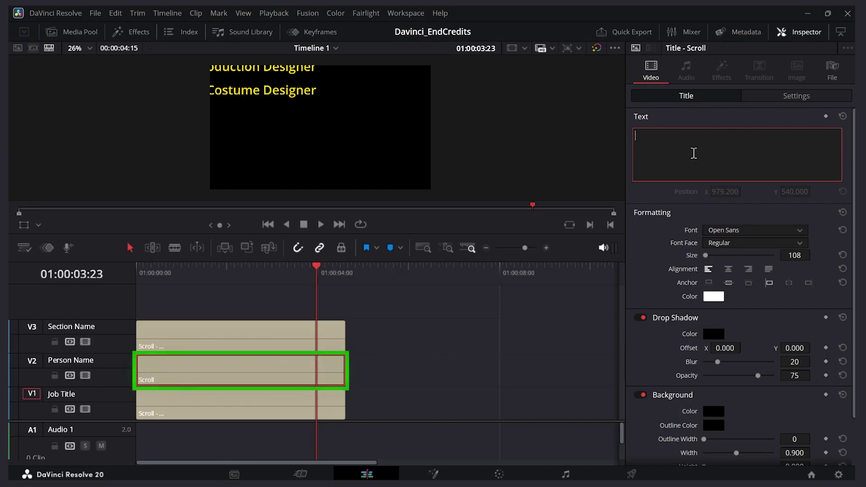
Step: Paste the spreadsheet names into the Person Name title, lengthen all three Scroll clips, and play
key("ctrl+v")
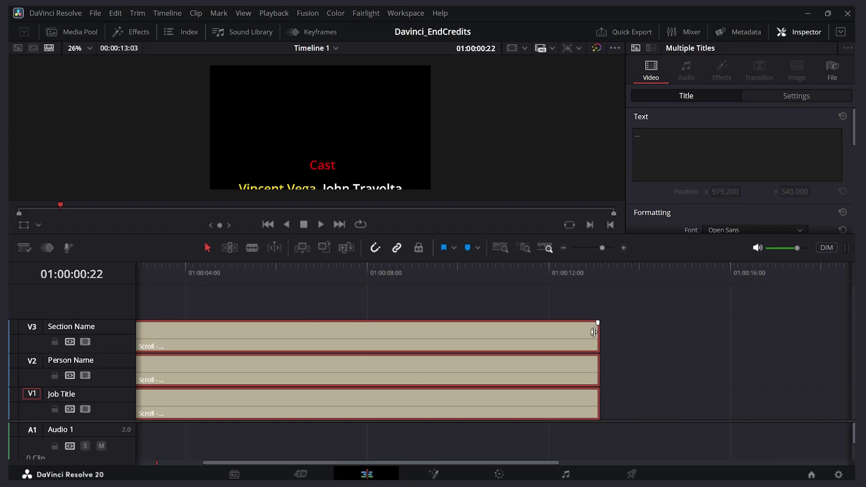
left_click_drag(594, 333, 833, 333)
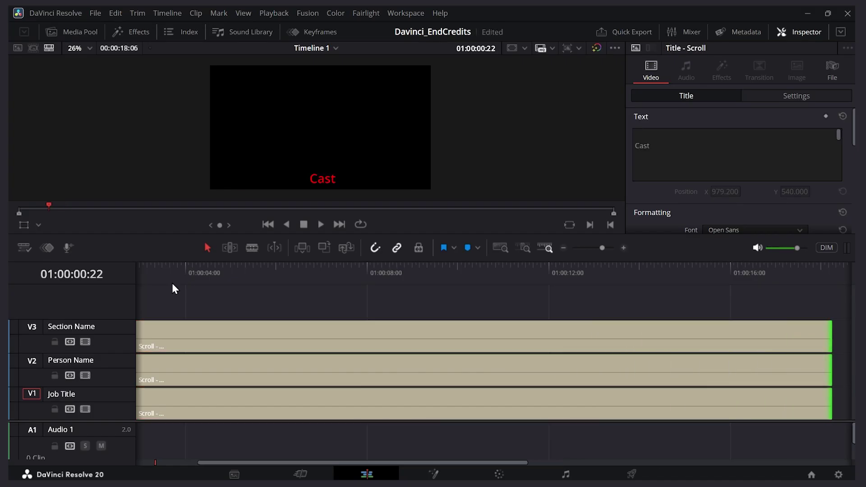
key("space")
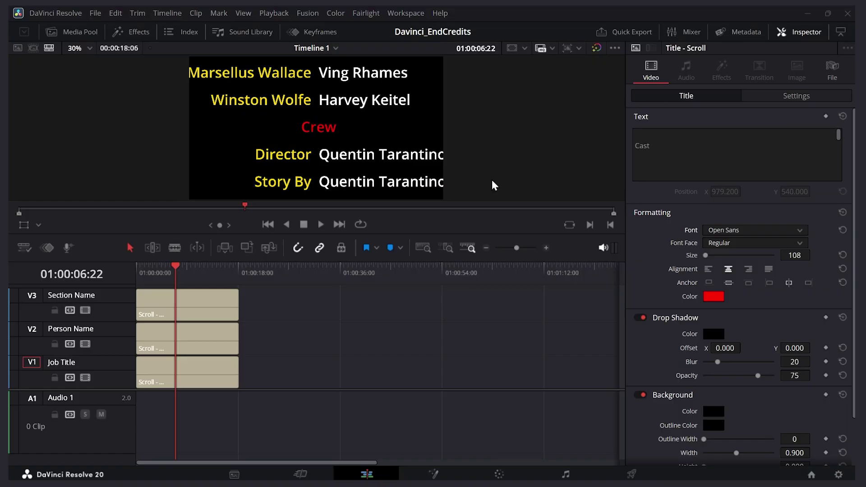
left_click(194, 307)
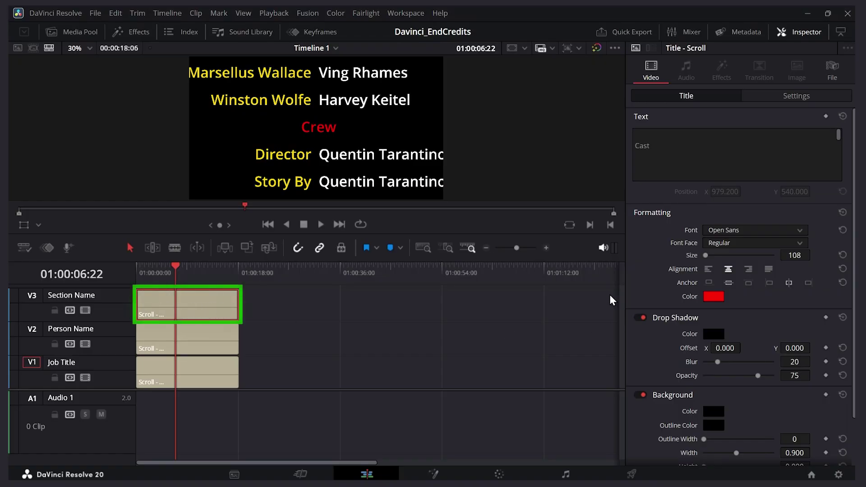
Step: Set the Section Name, Person Name and Job Title clips on V3, V2 and V1 to Oswald
left_click(746, 230)
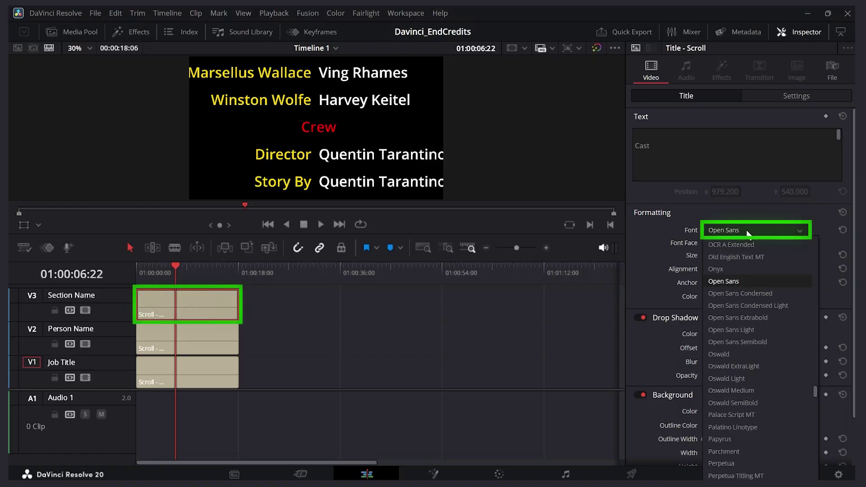
left_click(730, 354)
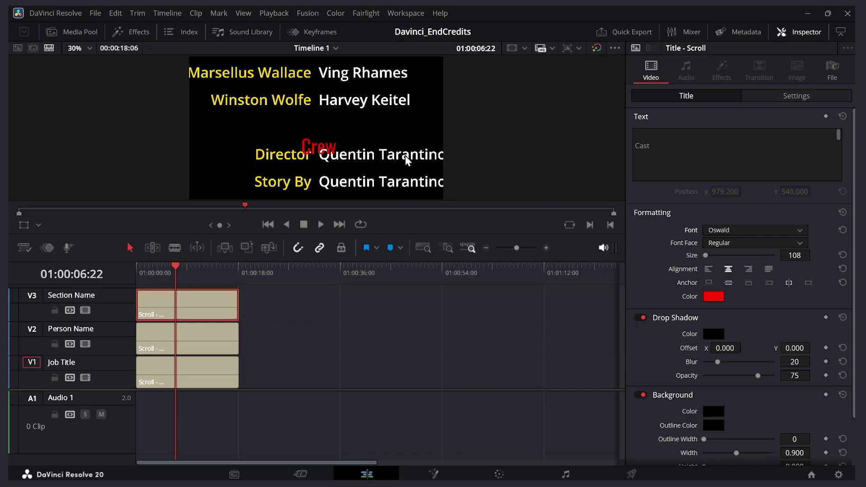
left_click(195, 342)
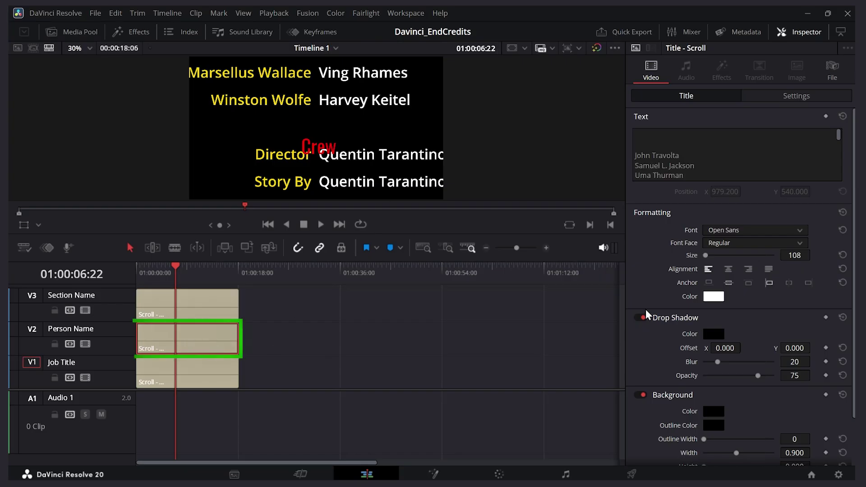
left_click(744, 229)
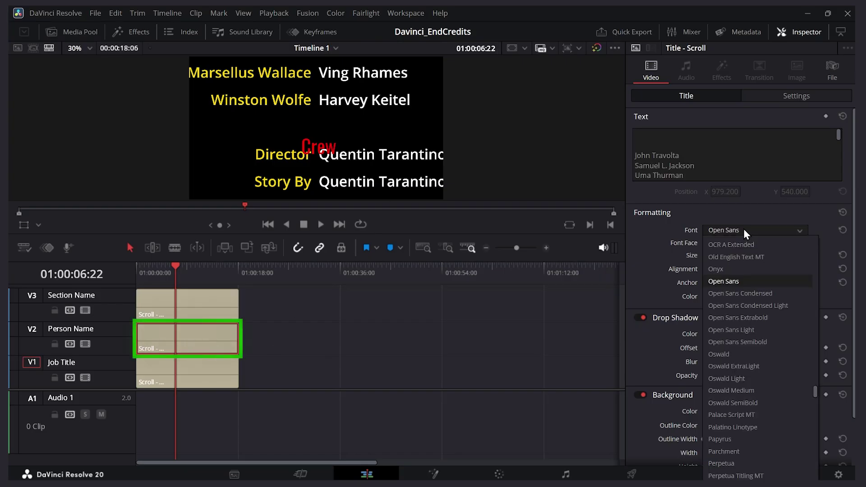
left_click(757, 355)
left_click(196, 371)
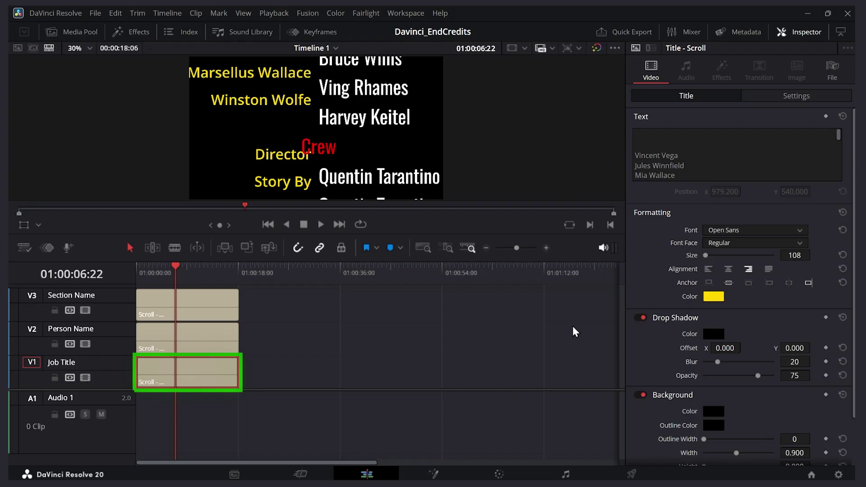
left_click(723, 231)
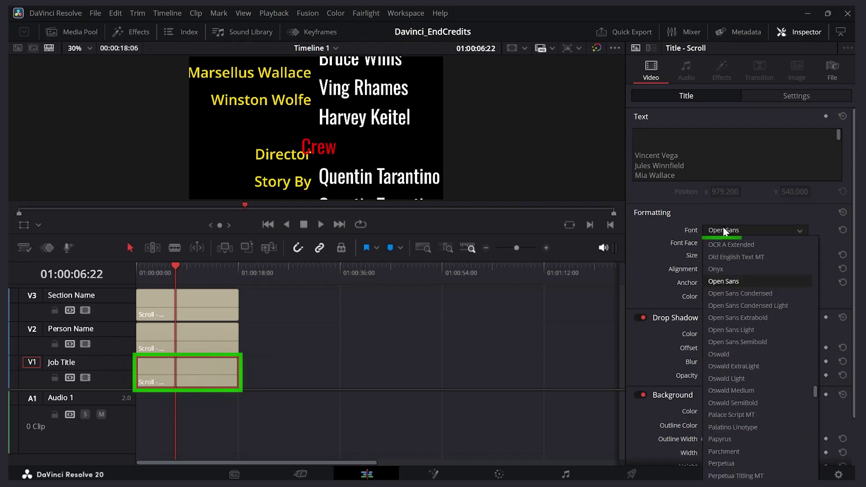
left_click(732, 353)
Step: Set the text size to 50 on the Section Name, Person Name and Job Title clips
left_click(180, 312)
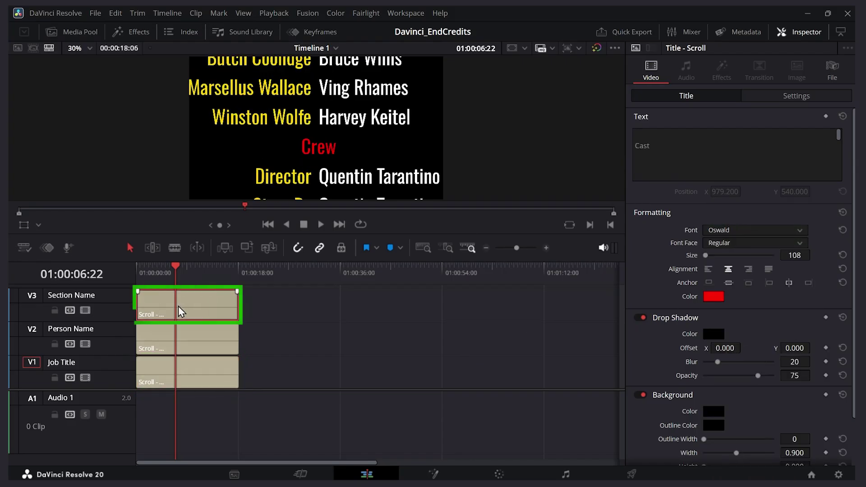
left_click(798, 255)
type("50")
key("Return")
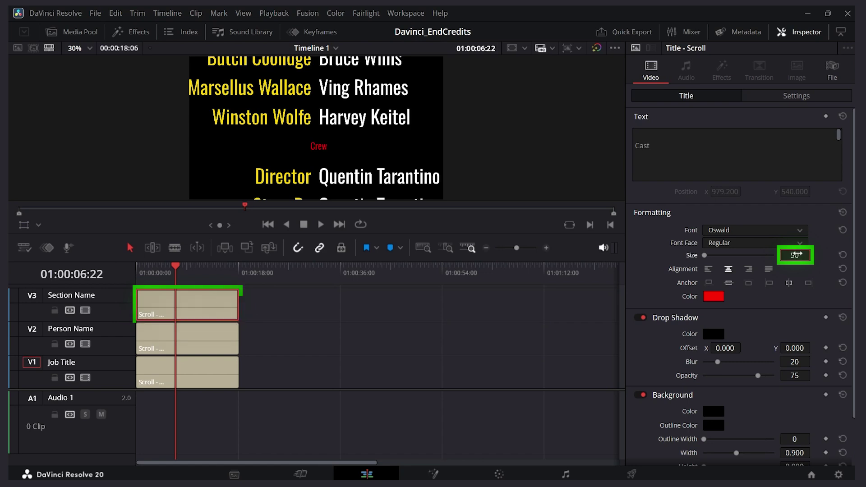
left_click(187, 338)
left_click(795, 255)
type("50")
key("Return")
left_click(187, 373)
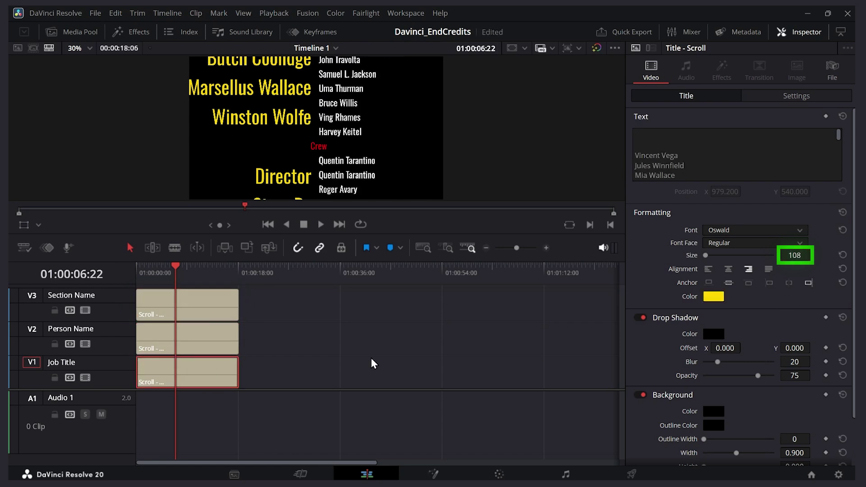
left_click(798, 256)
type("50")
key("Return")
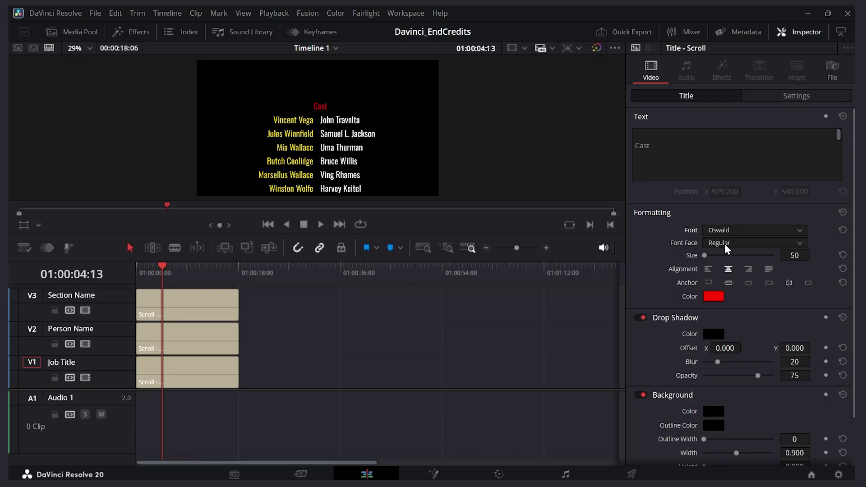
Step: Make the person names Bold and the section headings ExtraLight, then play the credits from near the start
left_click(188, 337)
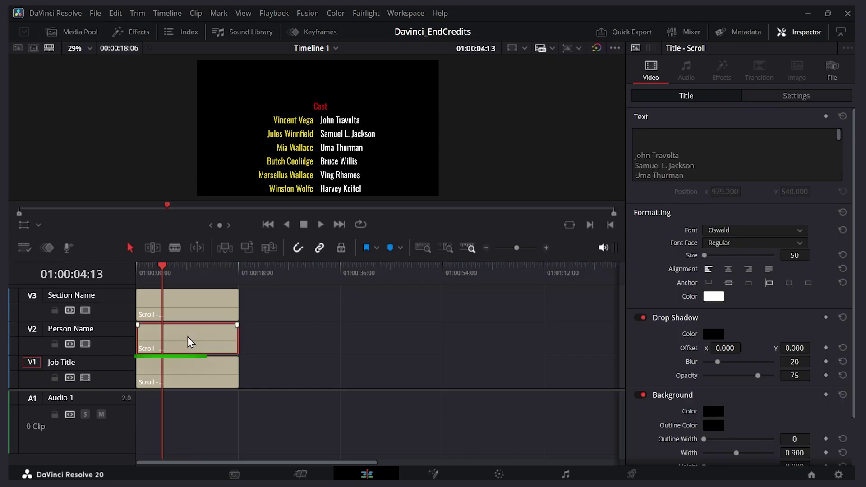
left_click(737, 243)
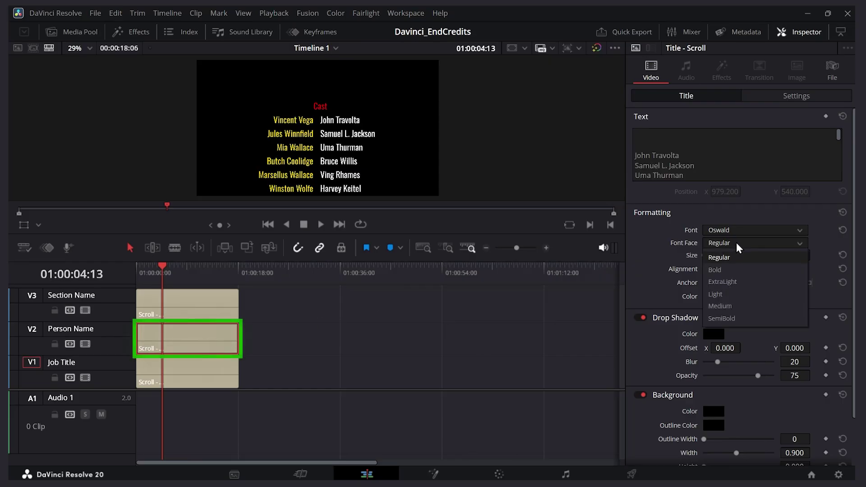
left_click(736, 271)
left_click(210, 300)
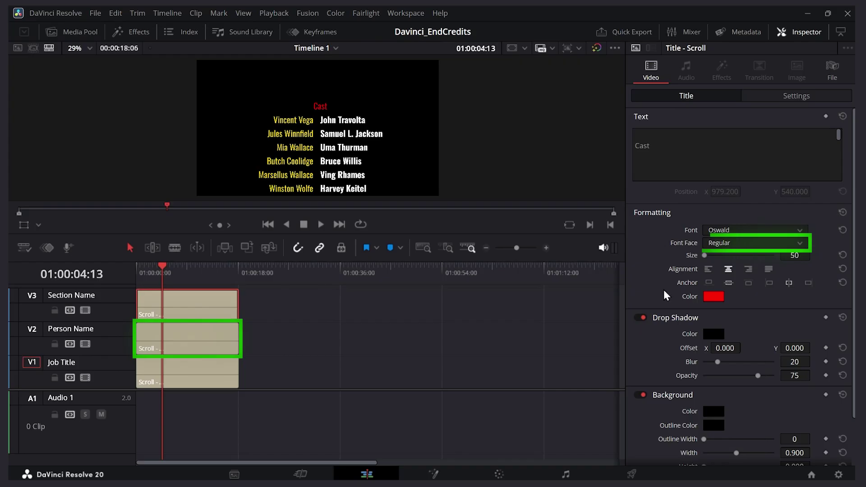
left_click(726, 243)
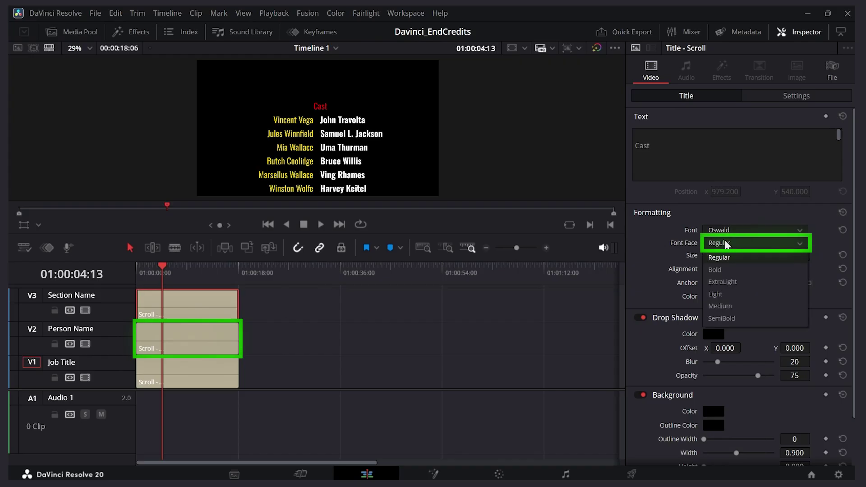
left_click(724, 282)
left_click(164, 274)
key("space")
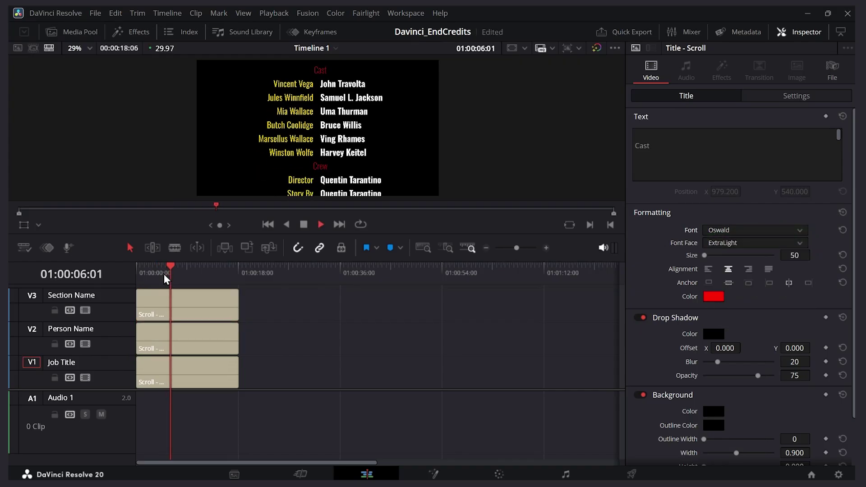
left_click(179, 376)
Step: Switch the job titles to the Onyx font and replay the credits from about 8 seconds
left_click(732, 230)
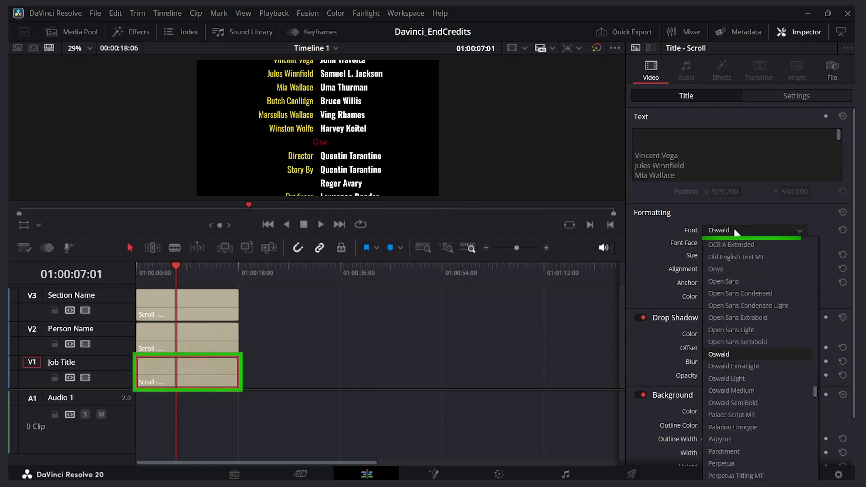
left_click(736, 270)
key("space")
left_click(186, 274)
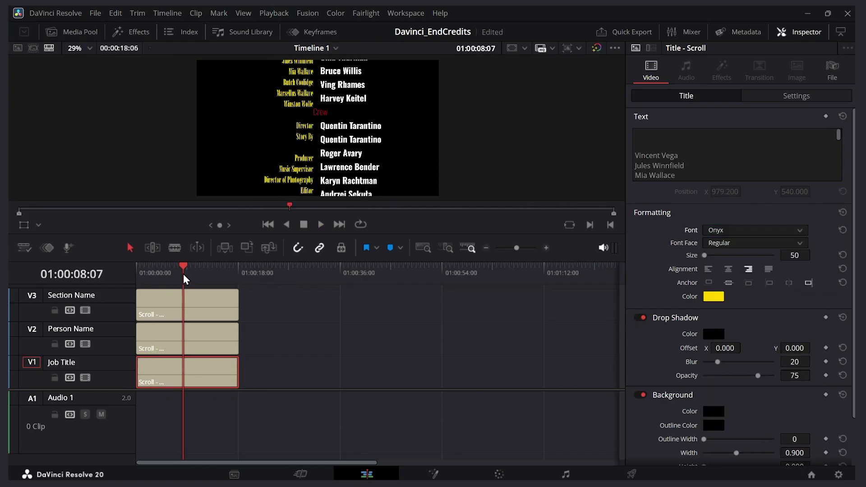